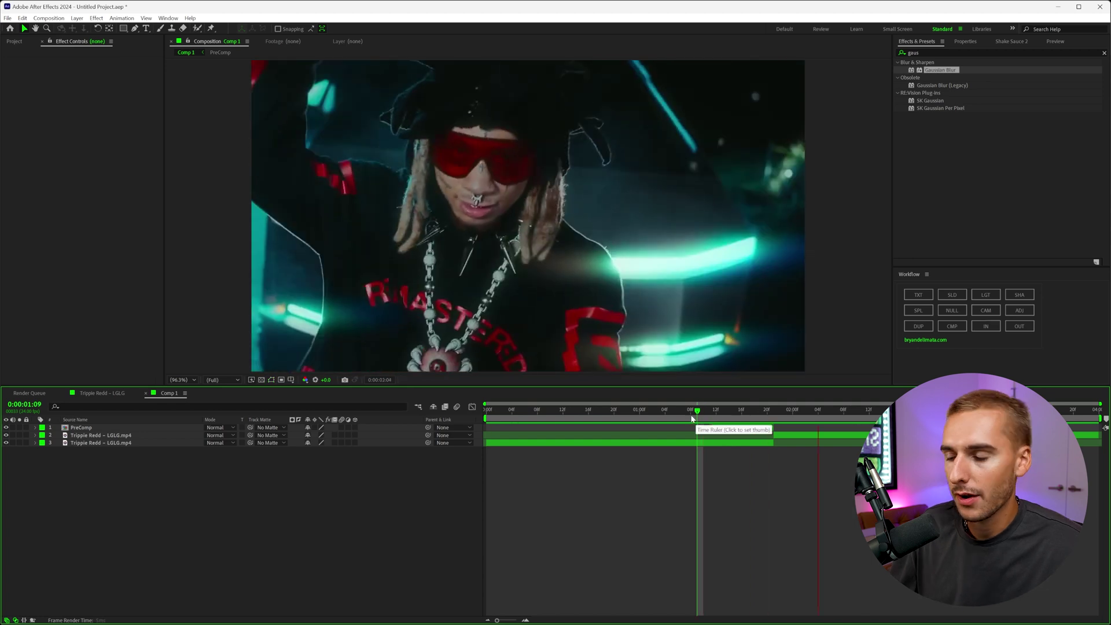
Step: Open the Trippie Redd – LGLG composition and play through its finished sunglasses zoom transition
key("space")
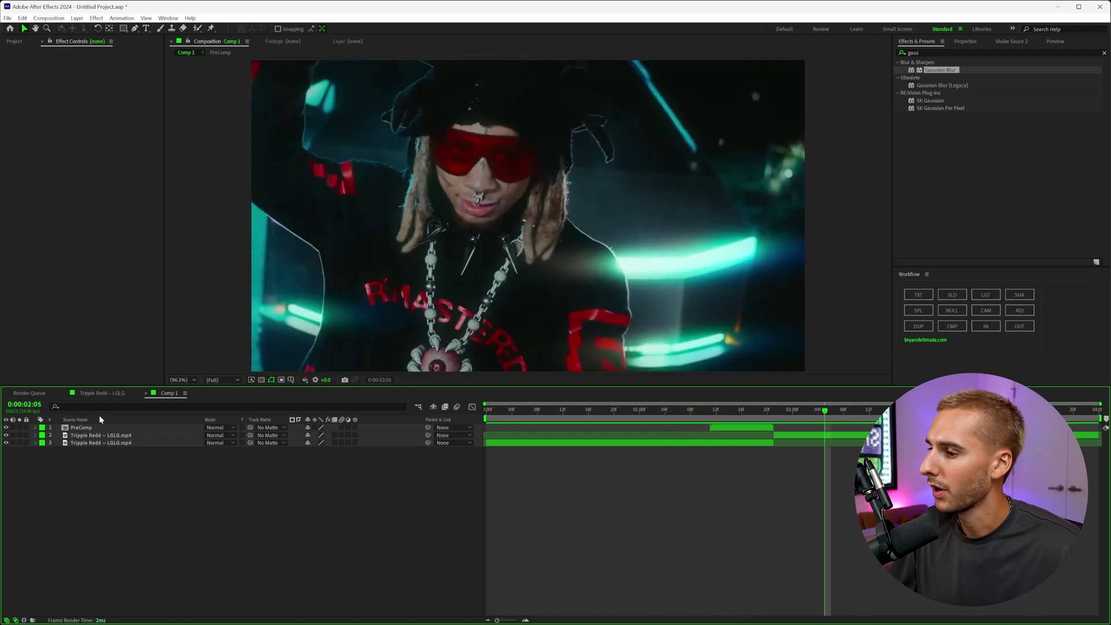
left_click(100, 395)
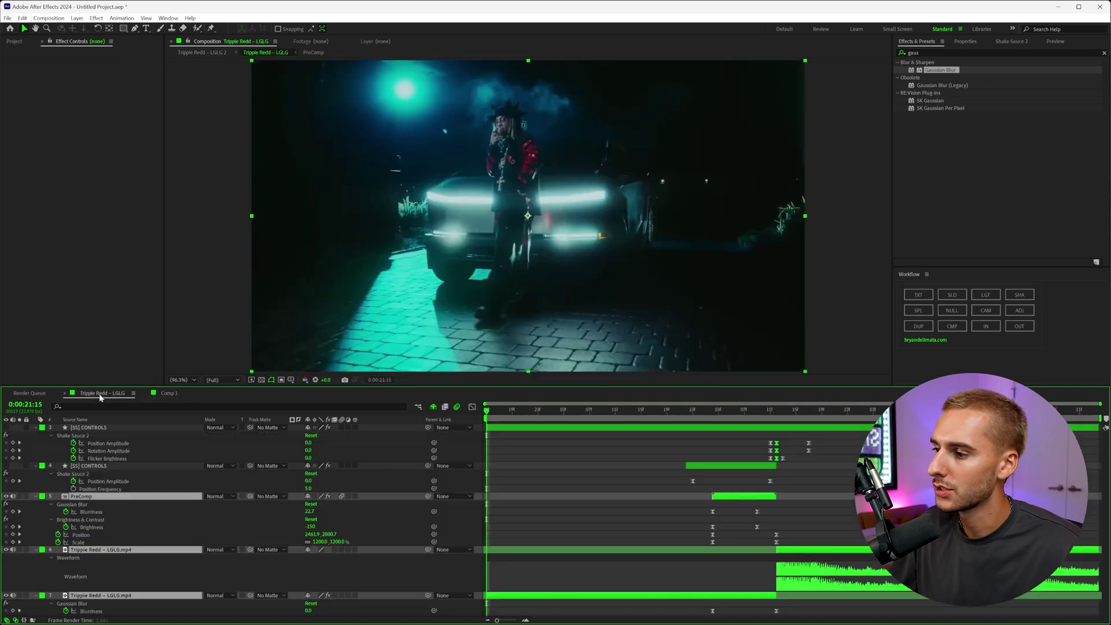
left_click(540, 419)
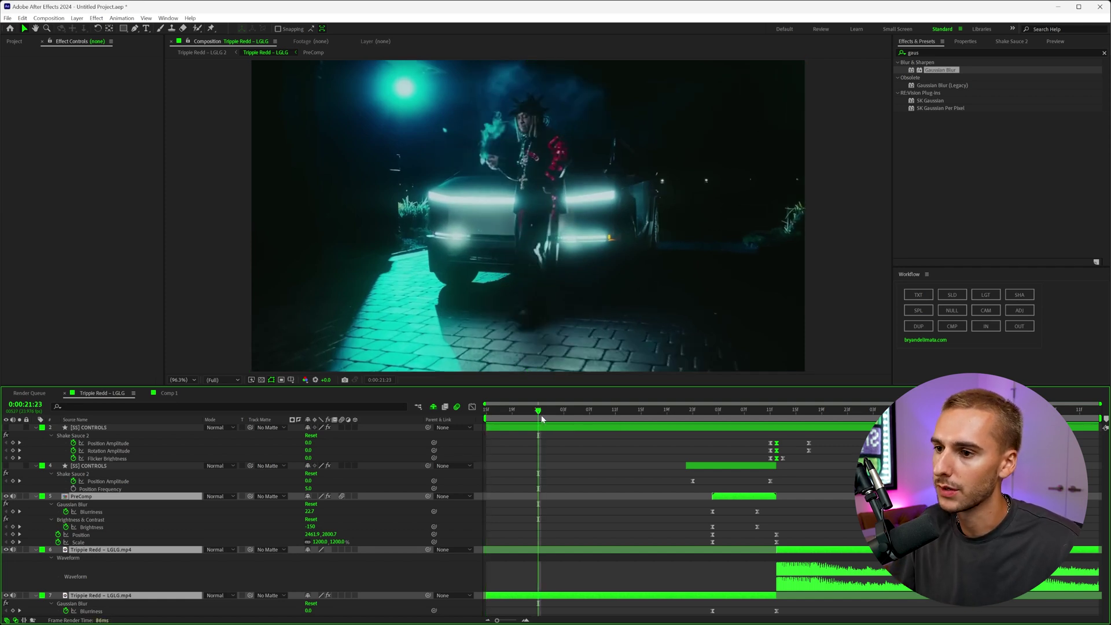
key("space")
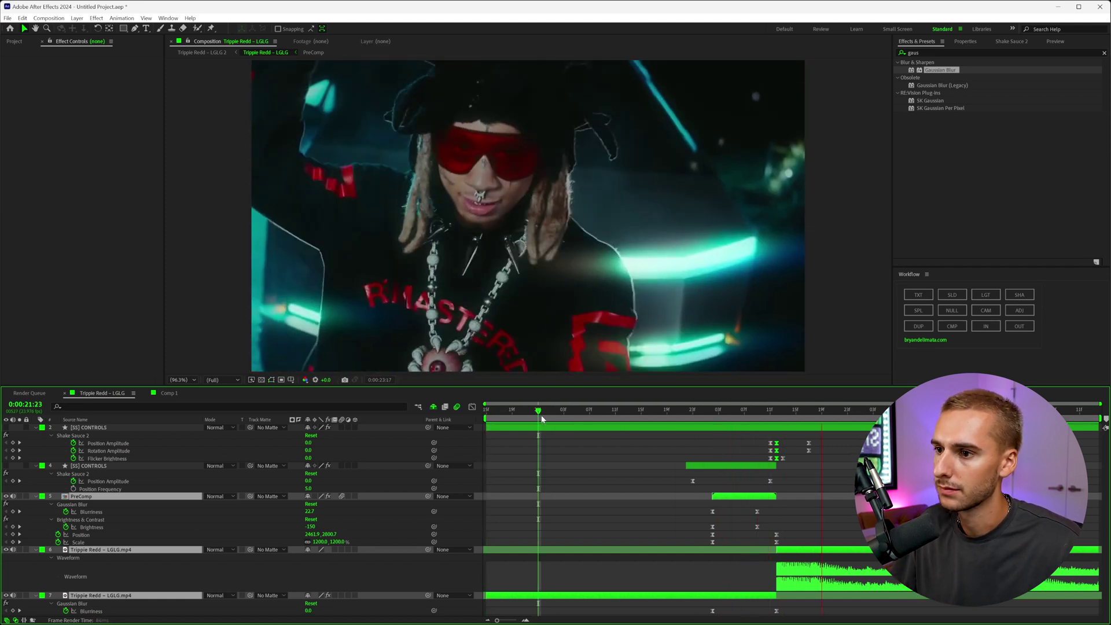
key("space")
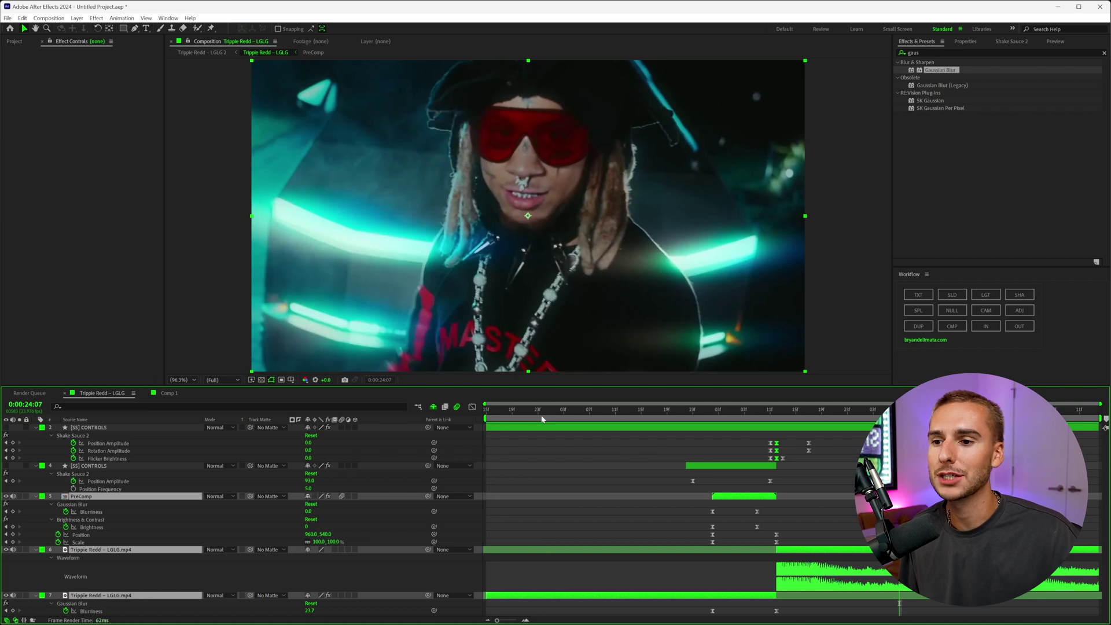
left_click_drag(681, 416, 803, 428)
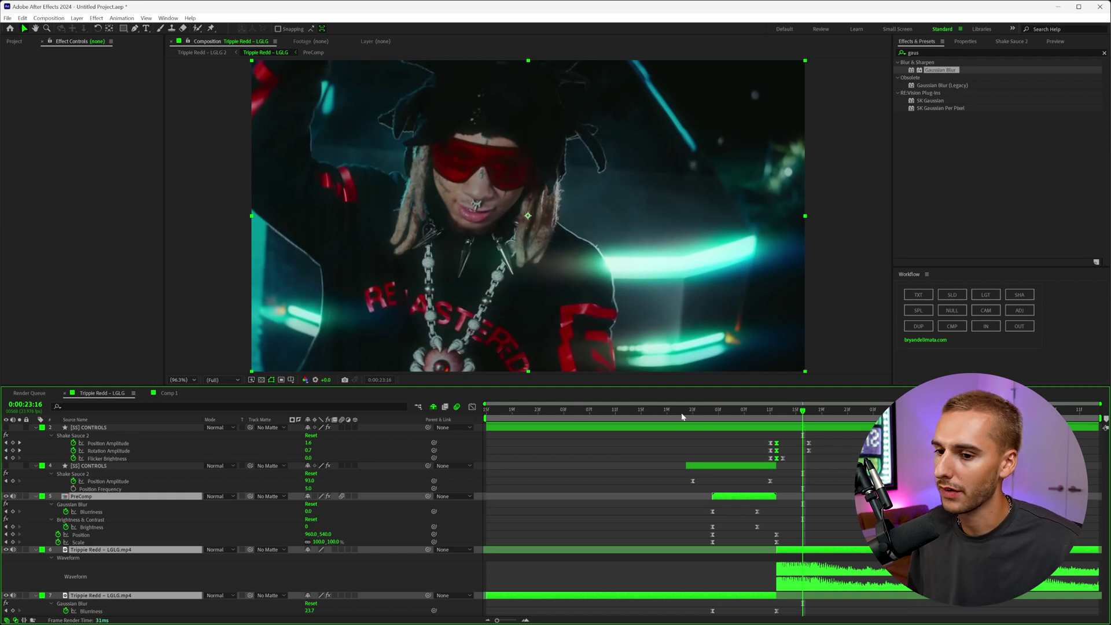
left_click_drag(682, 417, 803, 421)
Step: Switch to Comp 1 and play its plain zoom-out transition for comparison
left_click(169, 393)
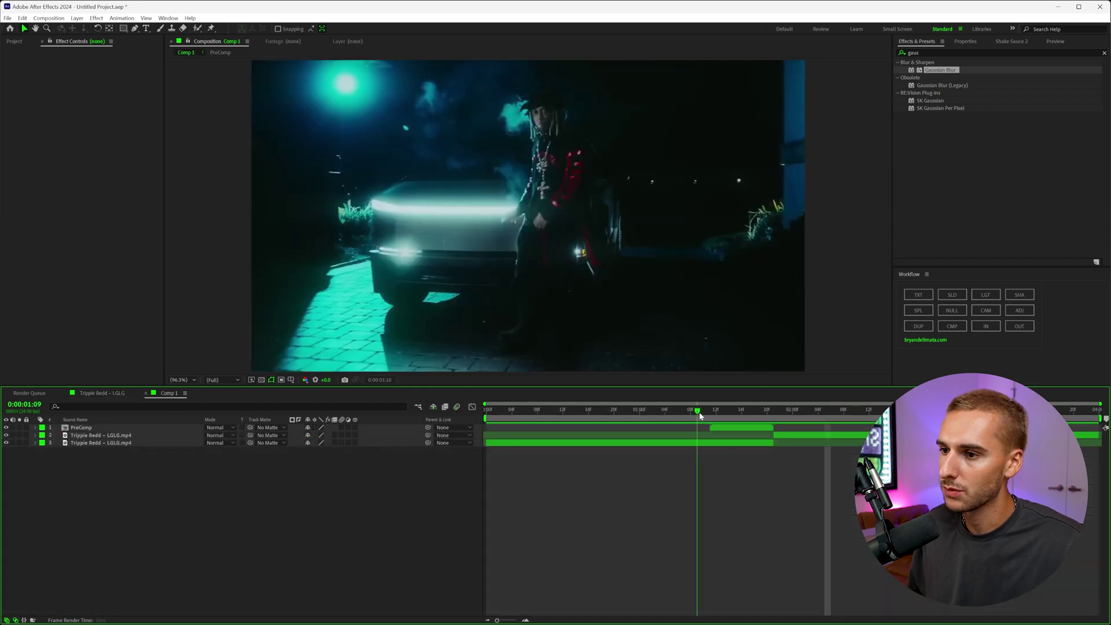
mouse_move(696, 416)
left_mouse_down()
mouse_move(793, 417)
mouse_move(679, 420)
left_mouse_up()
key("space")
key("space")
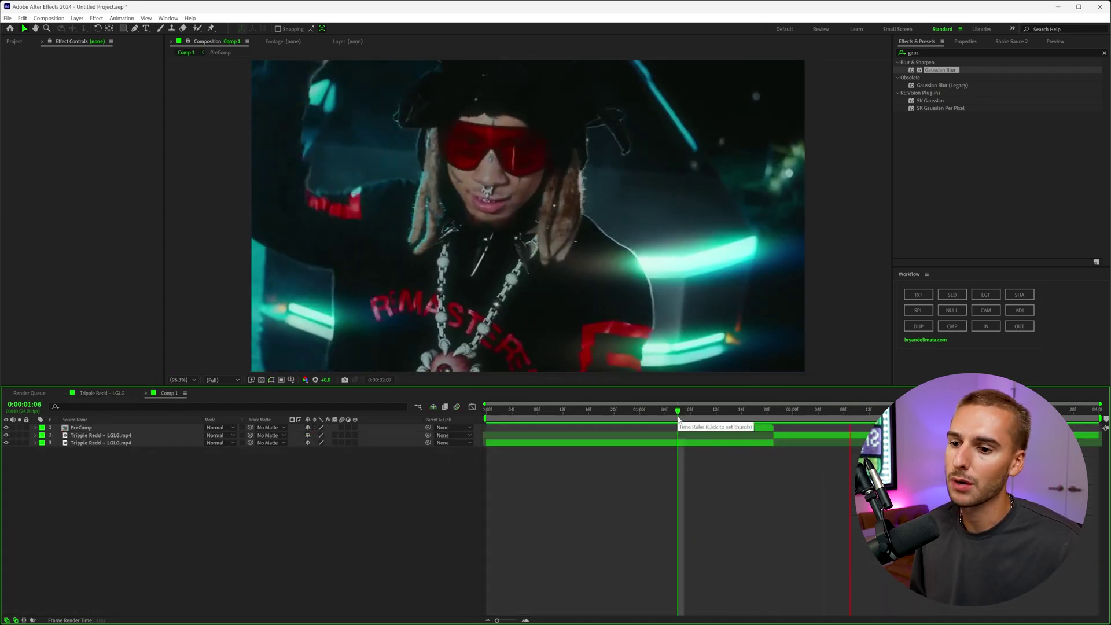
key("space")
left_click_drag(698, 417, 767, 418)
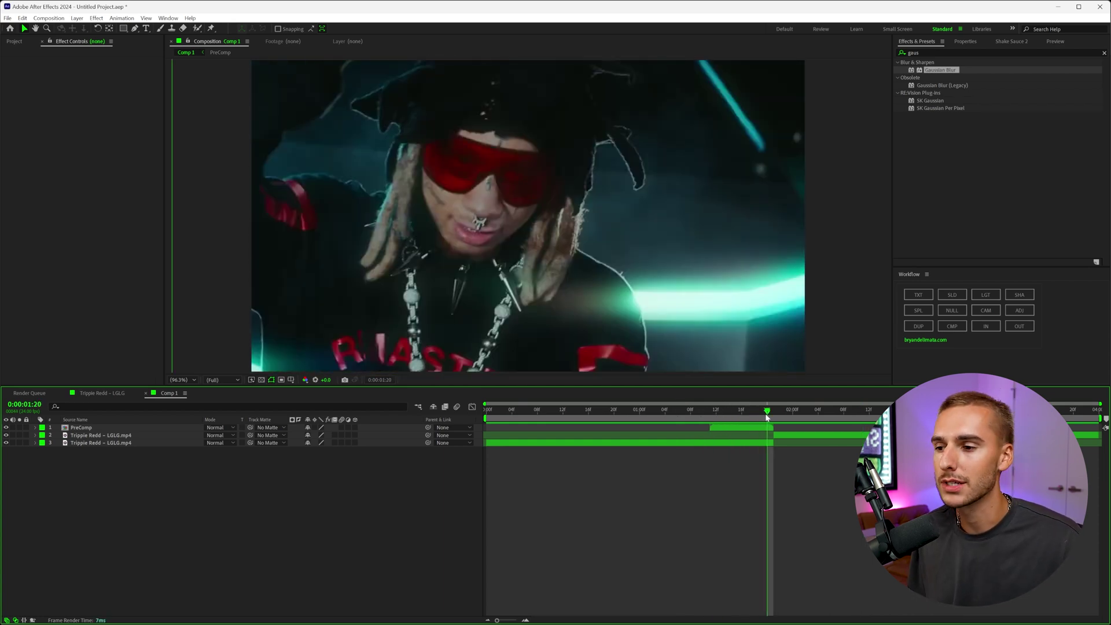
Step: Reveal the PreComp layer's Position and Scale keyframes and examine the eased zoom-out between them
key("k")
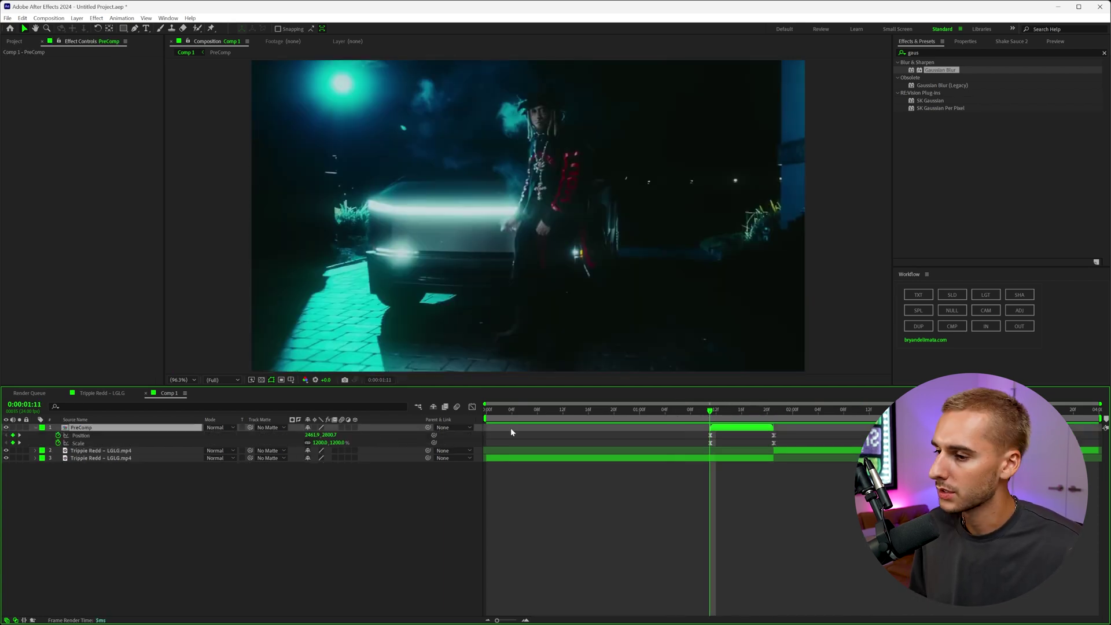
left_click_drag(719, 414, 749, 416)
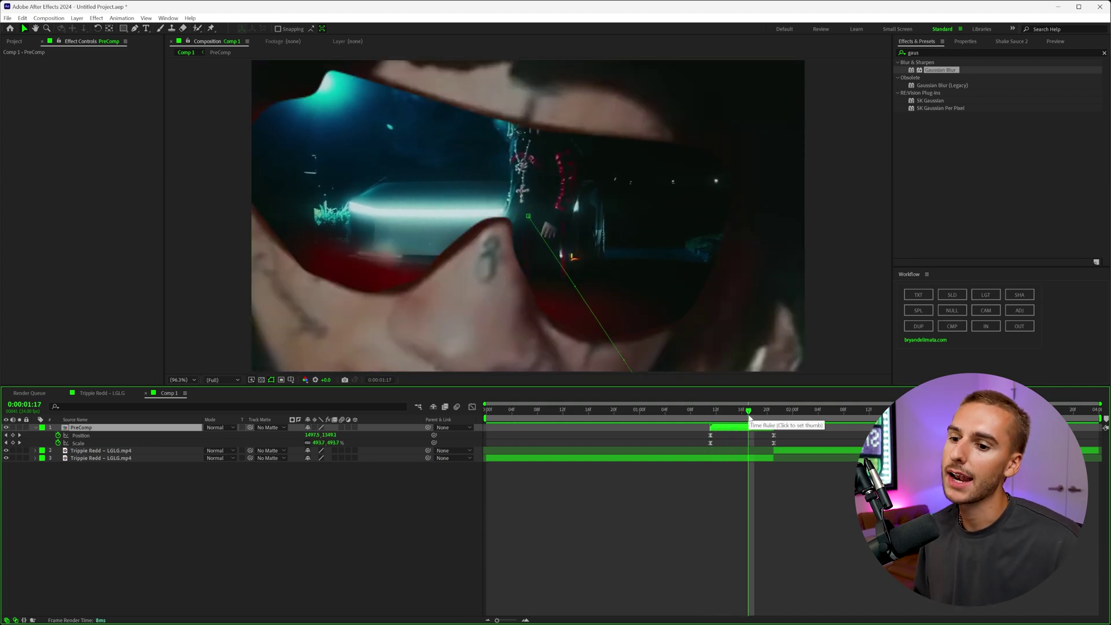
left_click_drag(788, 434, 728, 443)
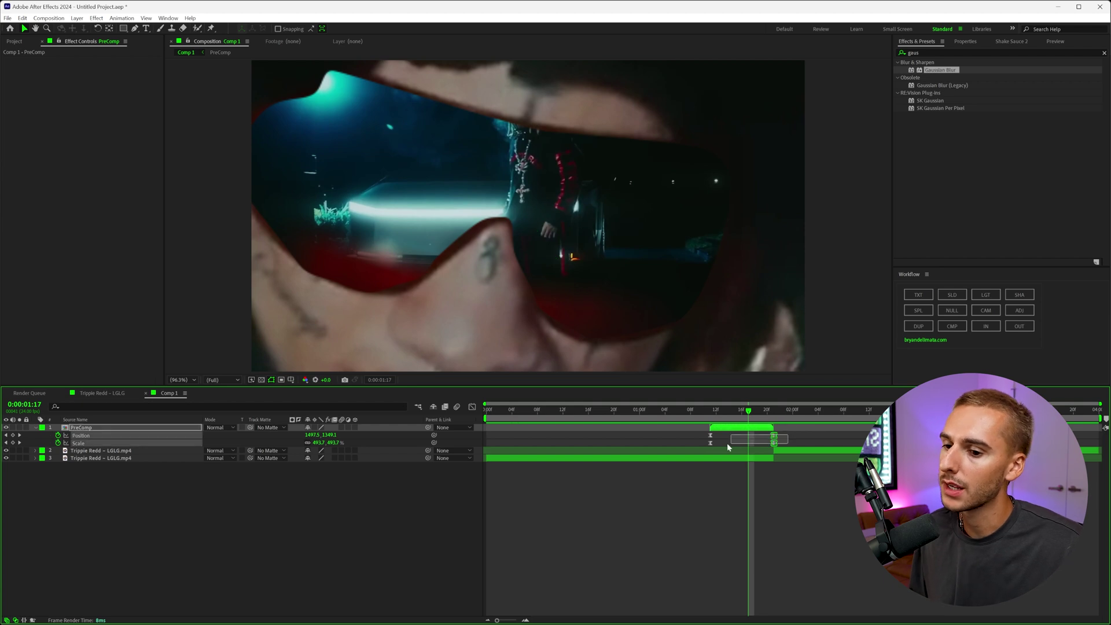
left_click(738, 442)
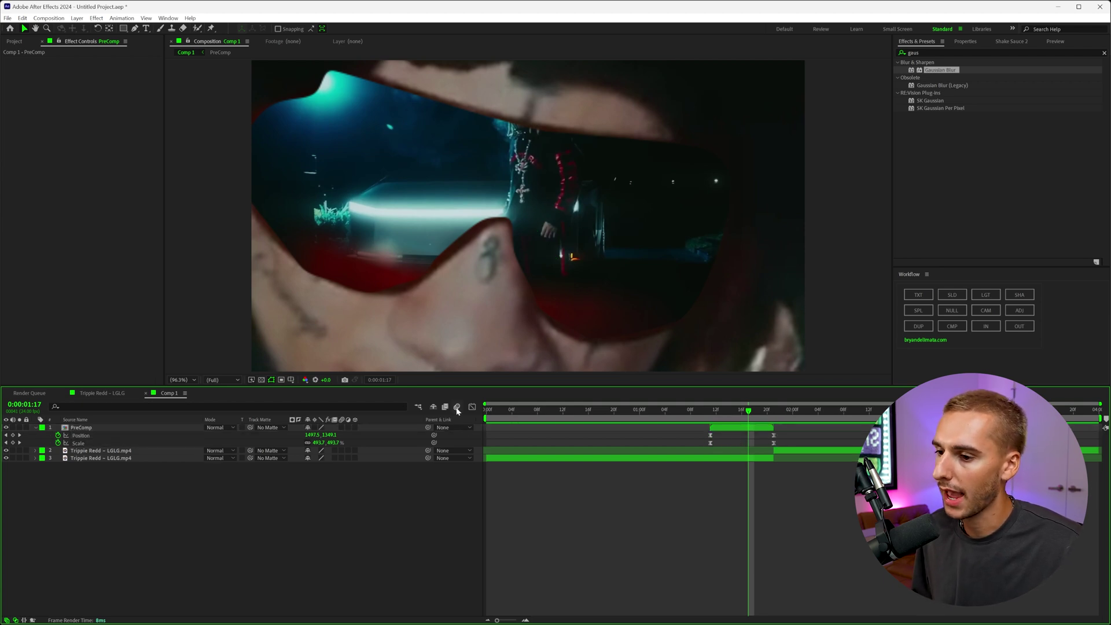
Step: Enable motion blur for Comp 1 and for the PreComp layer, and preview the transition
left_click(456, 407)
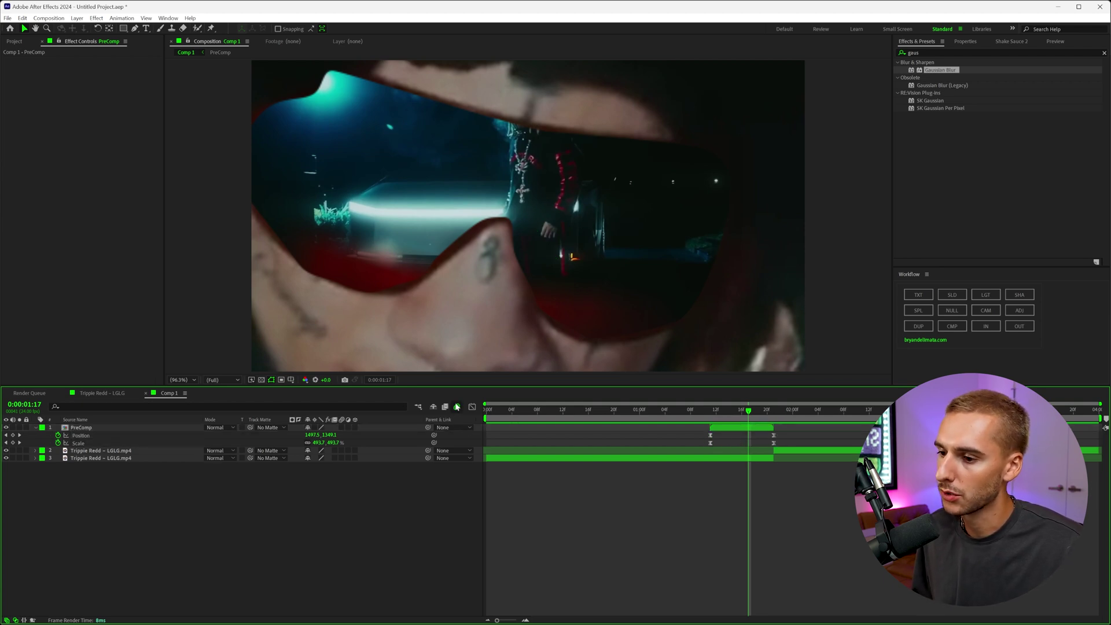
left_click(343, 427)
left_click_drag(737, 414, 685, 415)
key("space")
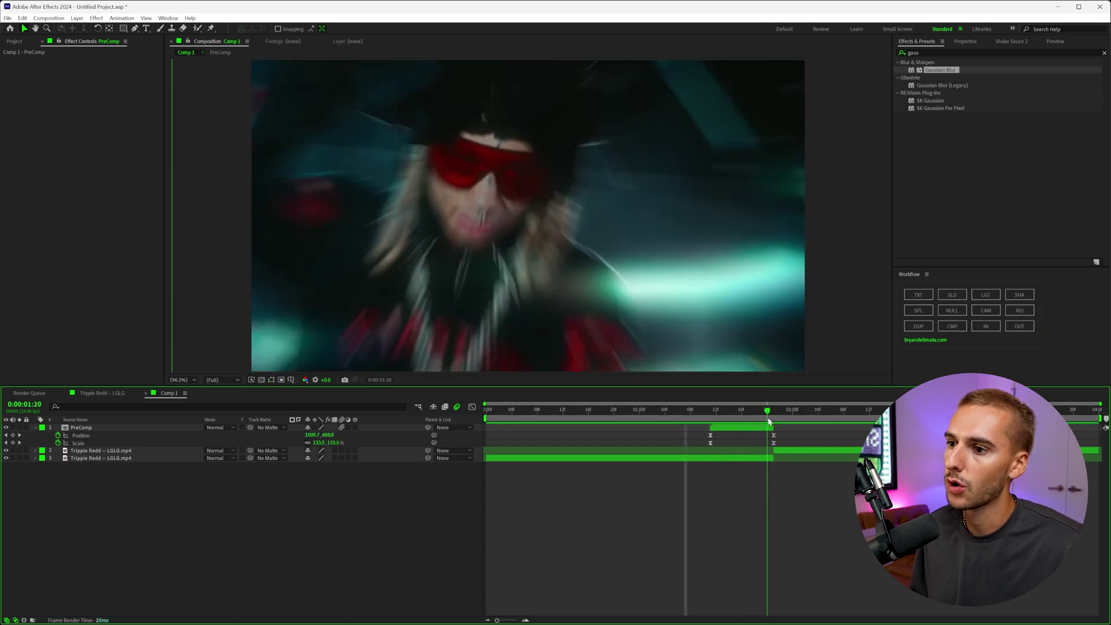
left_click(658, 422)
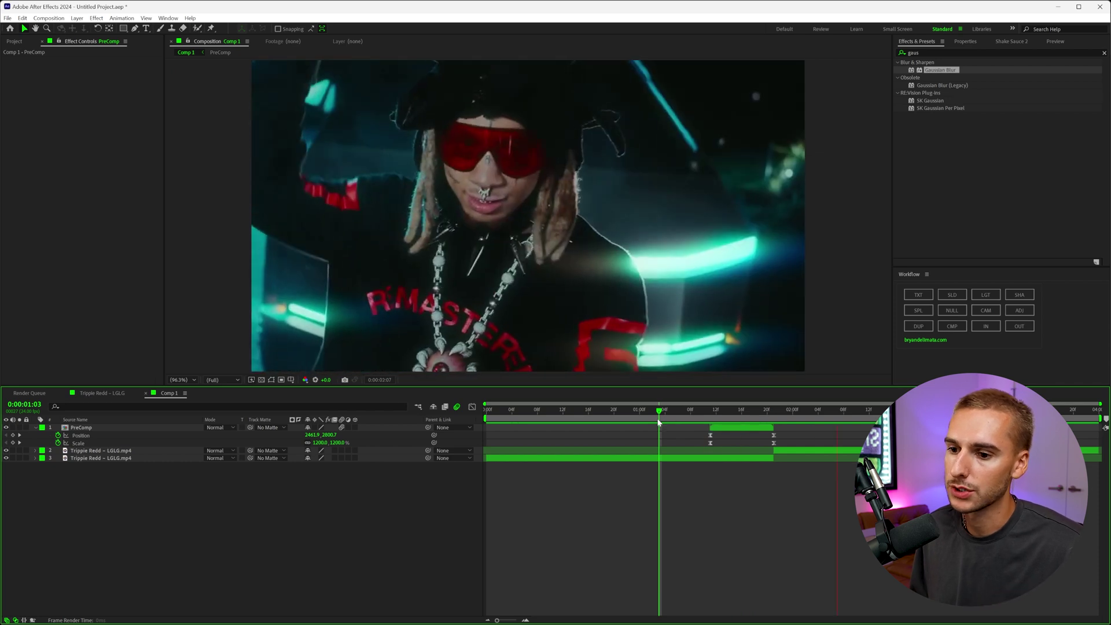
key("space")
left_click(735, 418)
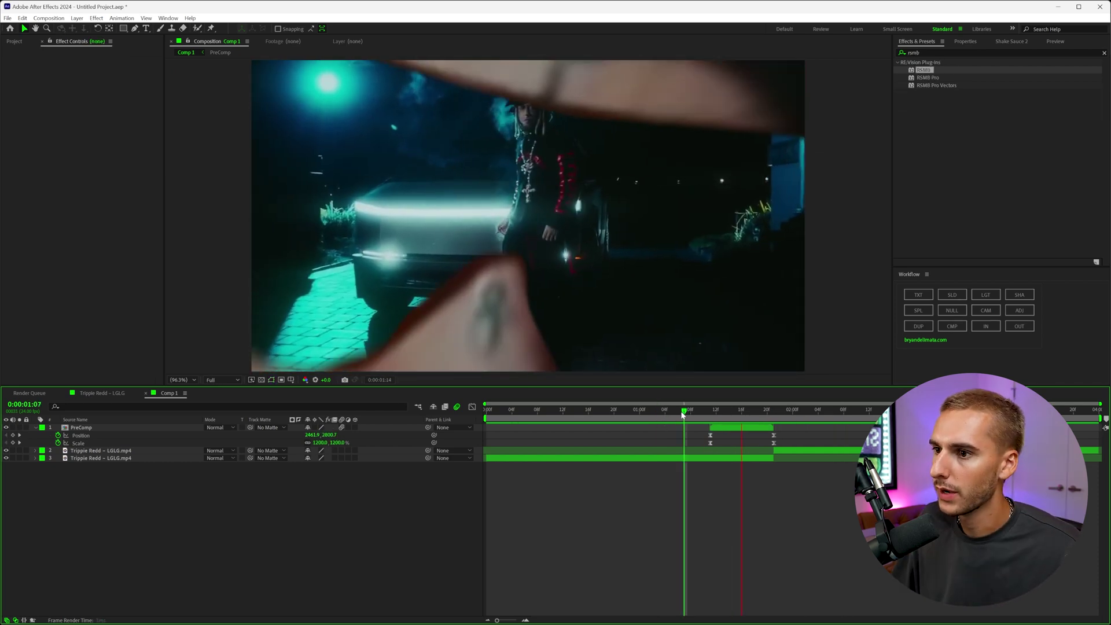
Step: Find the Gaussian Blur effect and apply it to the lower Trippie Redd – LGLG.mp4 layer, the third layer
left_click_drag(684, 414, 754, 420)
left_click(711, 414)
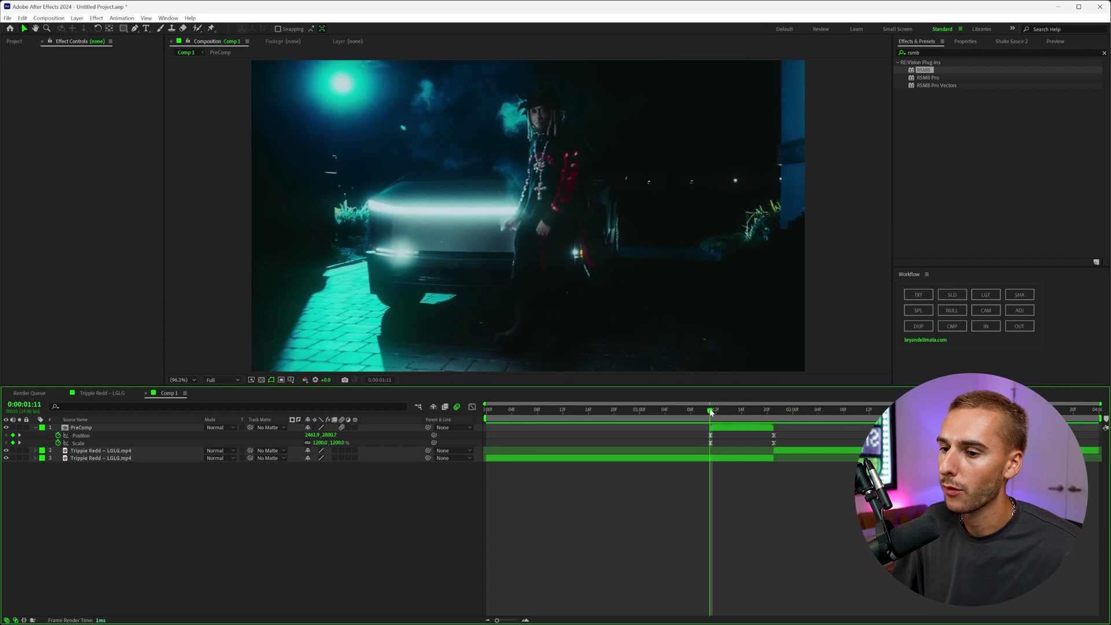
left_click_drag(719, 415, 754, 417)
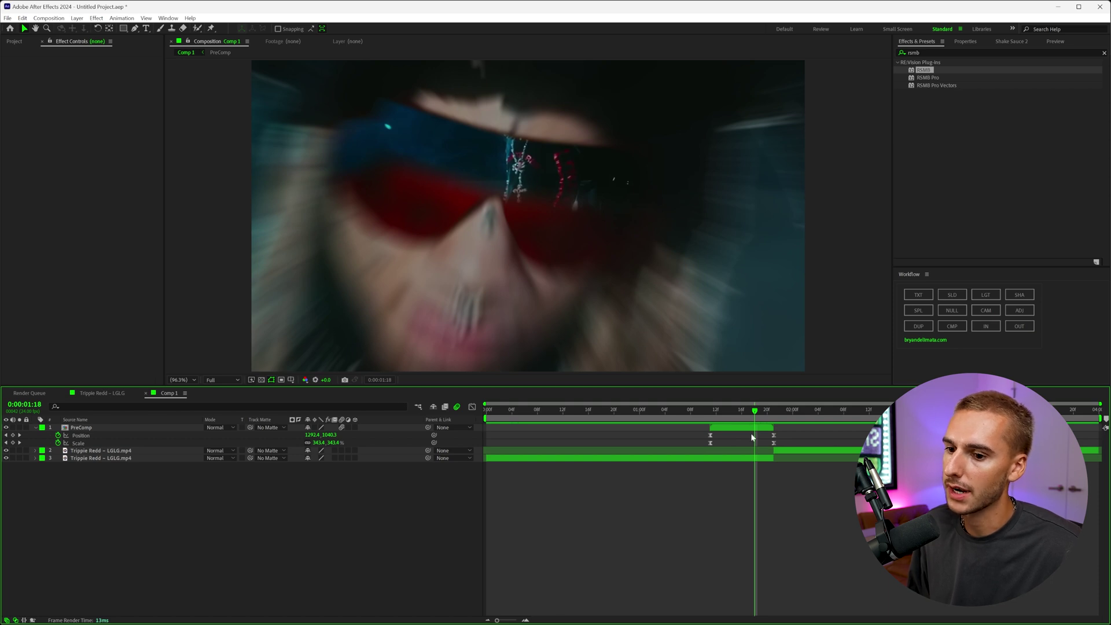
left_click(924, 53)
type("gu")
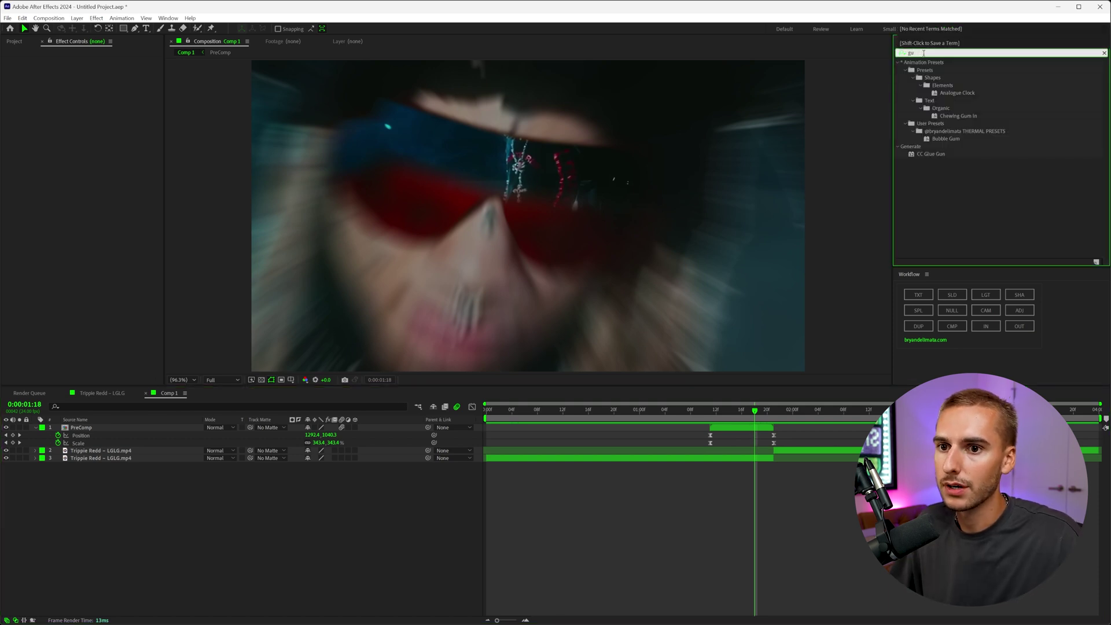
key("BackSpace")
type("aus")
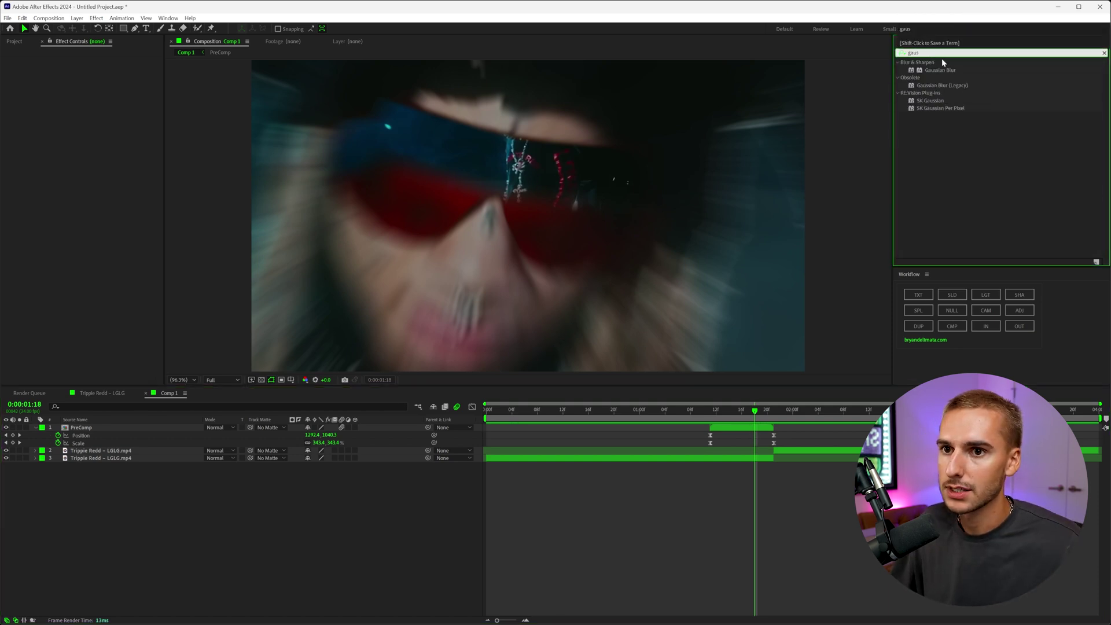
left_click_drag(940, 70, 102, 458)
Step: Keyframe the third layer's Gaussian Blur Blurriness at 0 at 0:00:01:11 and raise it to 30.7 at 0:00:01:18
left_click(712, 418)
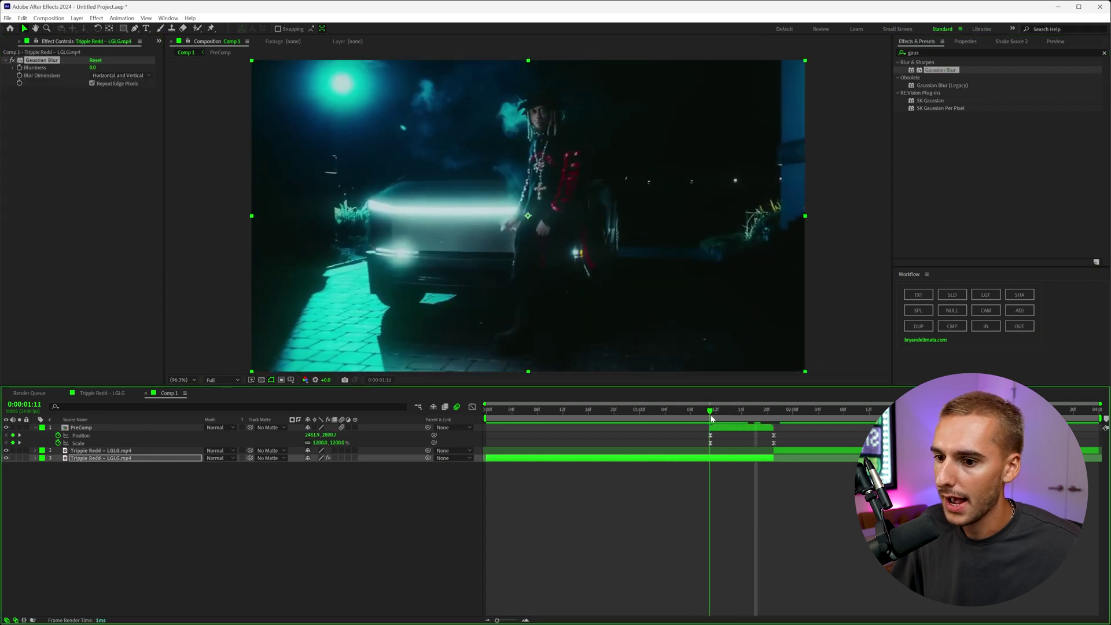
left_click(21, 68)
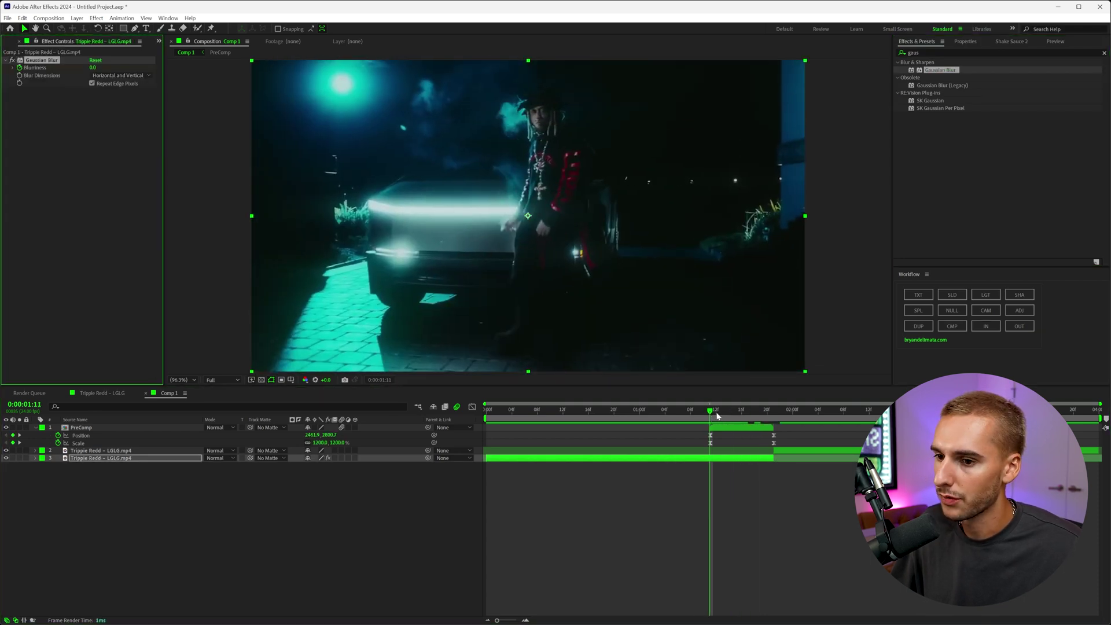
left_click_drag(716, 416, 755, 419)
left_click_drag(93, 68, 107, 68)
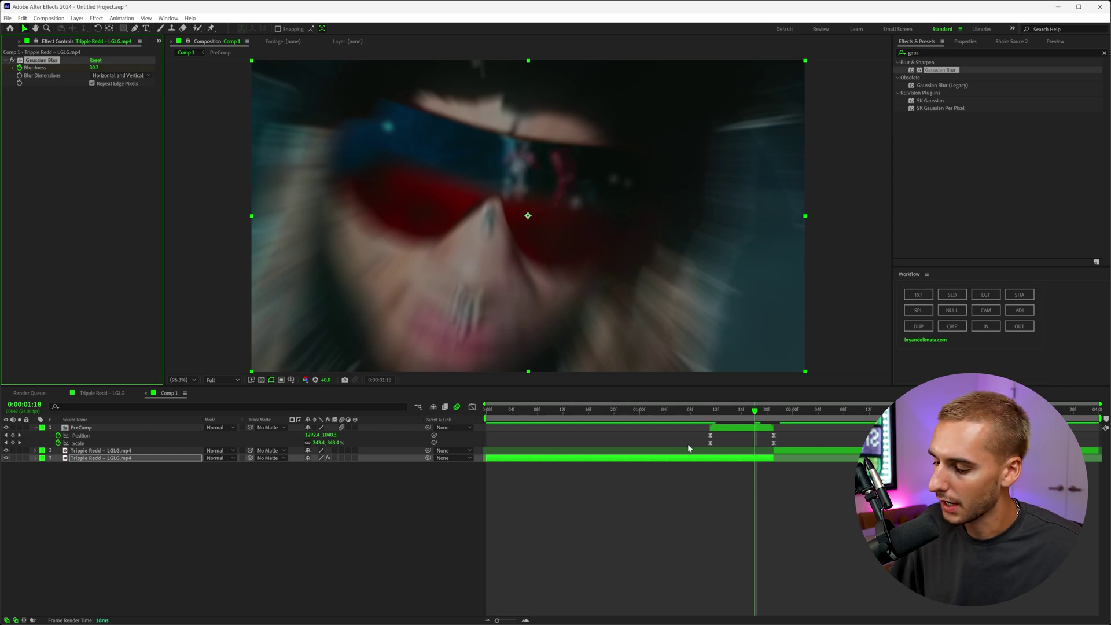
Step: Reveal the third layer's Blurriness keyframes, shift the second one to 0:00:01:19, and apply Easy Ease to both
key("u")
left_click(769, 415)
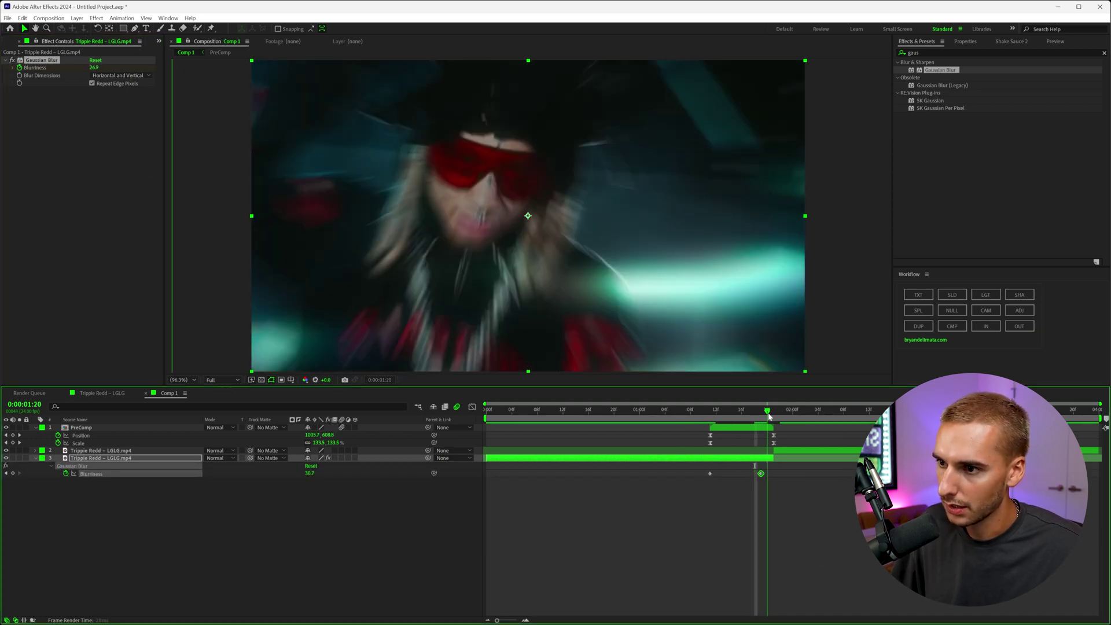
left_click_drag(764, 415, 711, 419)
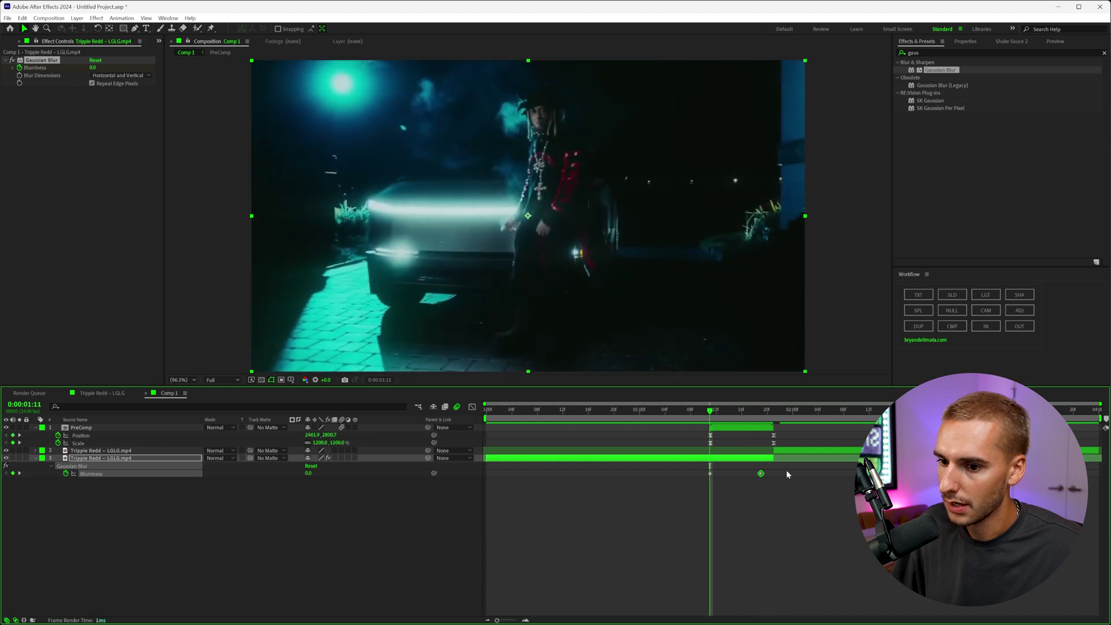
left_click_drag(787, 468, 635, 487)
key("F9")
Step: Apply Gaussian Blur to the PreComp layer and keyframe its Blurriness at 24.2 at the layer's start, 0:00:01:11
left_click_drag(659, 414, 709, 423)
left_click_drag(927, 71, 718, 413)
left_click_drag(97, 69, 181, 68)
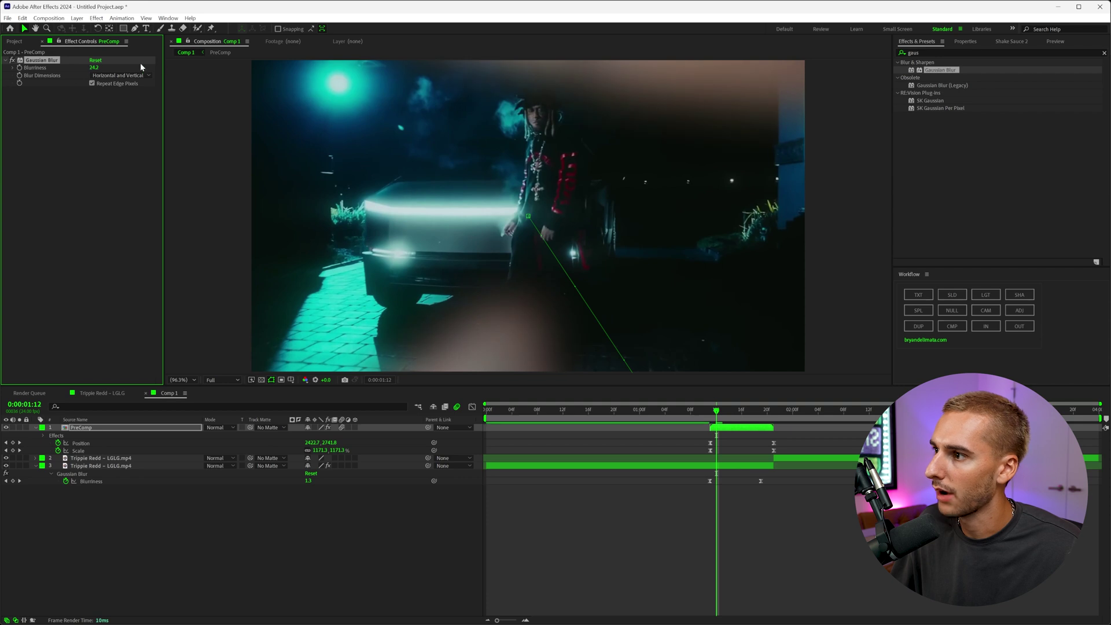
key("u")
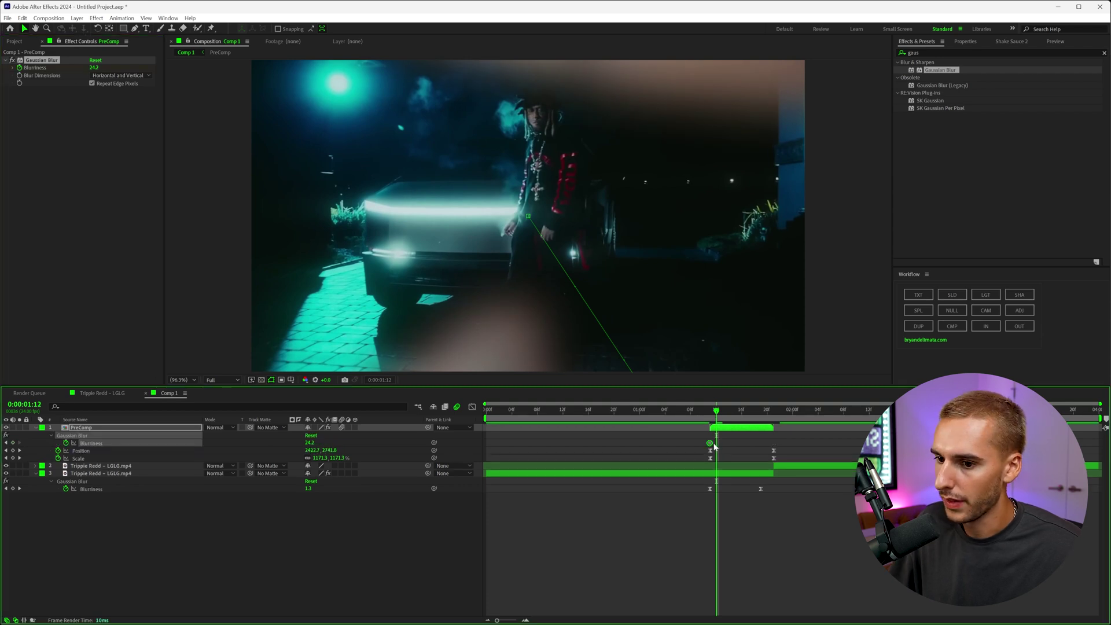
Step: Keyframe the PreComp layer's Blurriness at 0 at 0:00:01:17 and apply Easy Ease to both Blurriness keyframes
left_click_drag(716, 413, 746, 418)
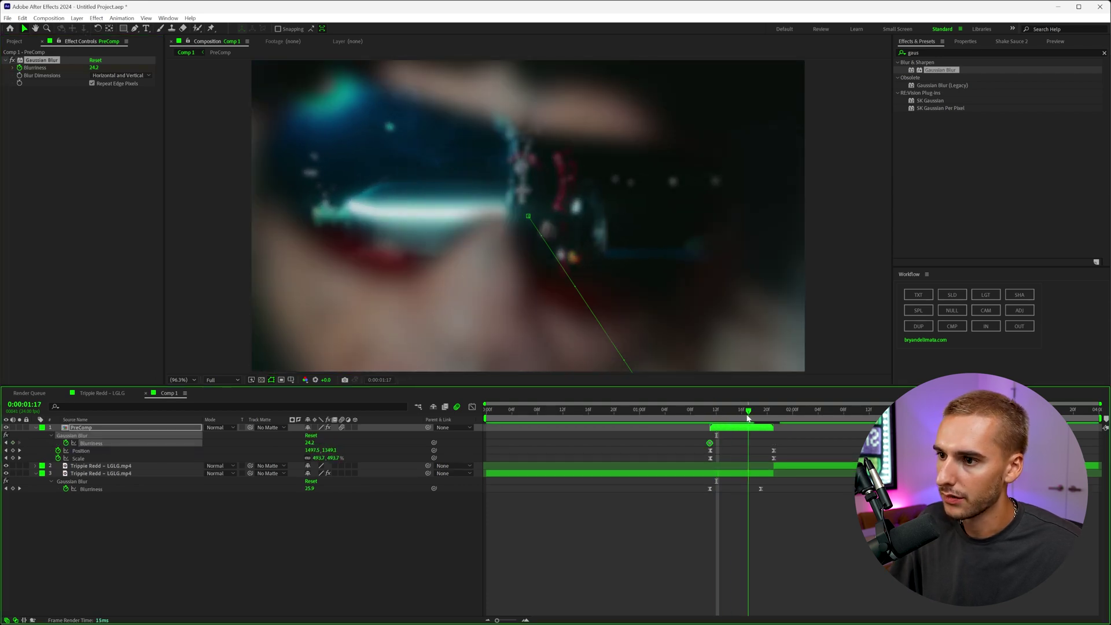
left_click_drag(96, 67, 0, 68)
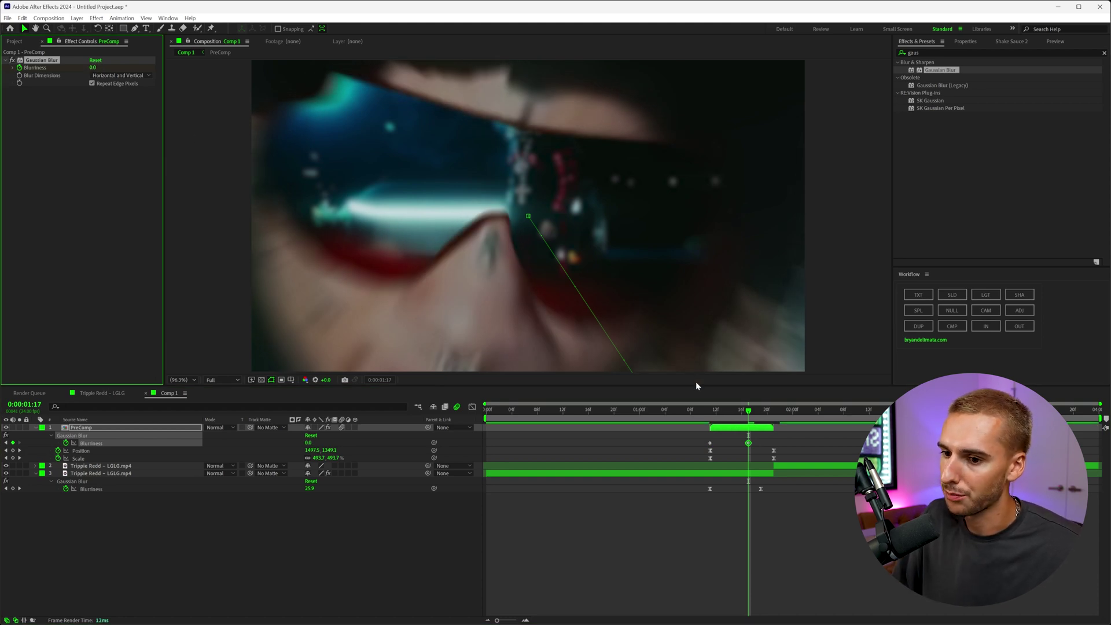
left_click_drag(763, 452, 717, 413)
key("F9")
Step: Find Brightness & Contrast, apply it to the PreComp layer, and set Brightness to -150
left_click(930, 52)
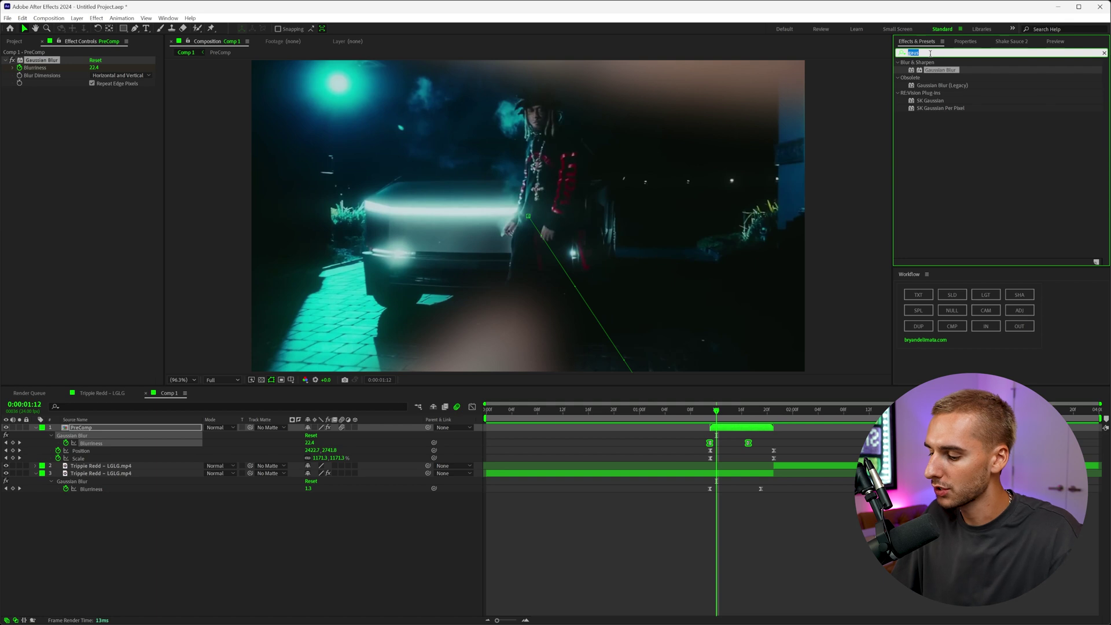
key("BackSpace")
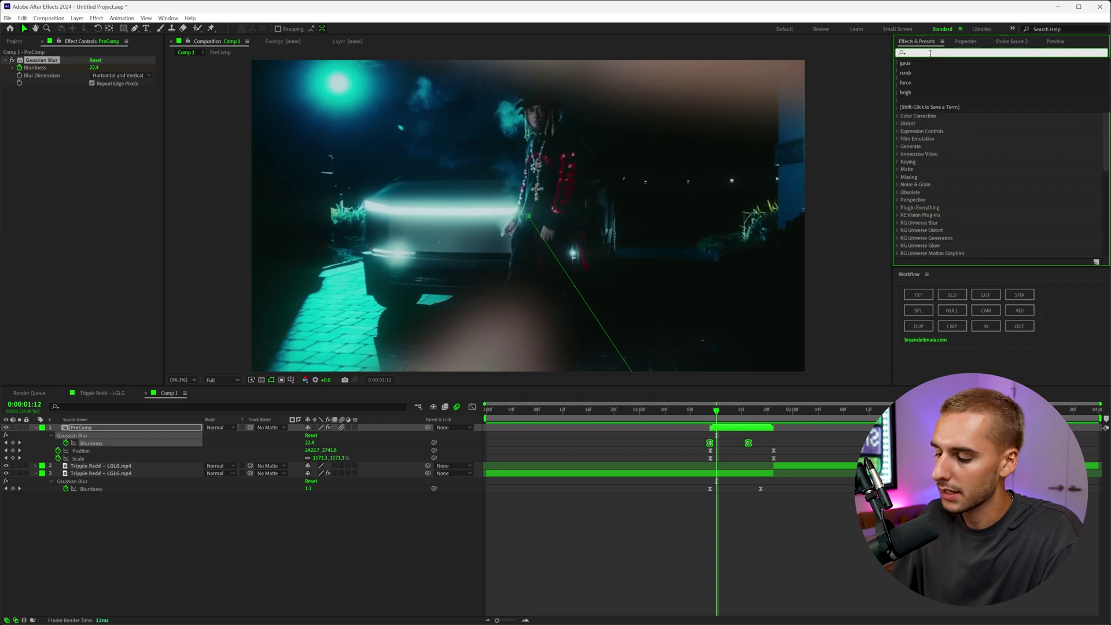
type("brig")
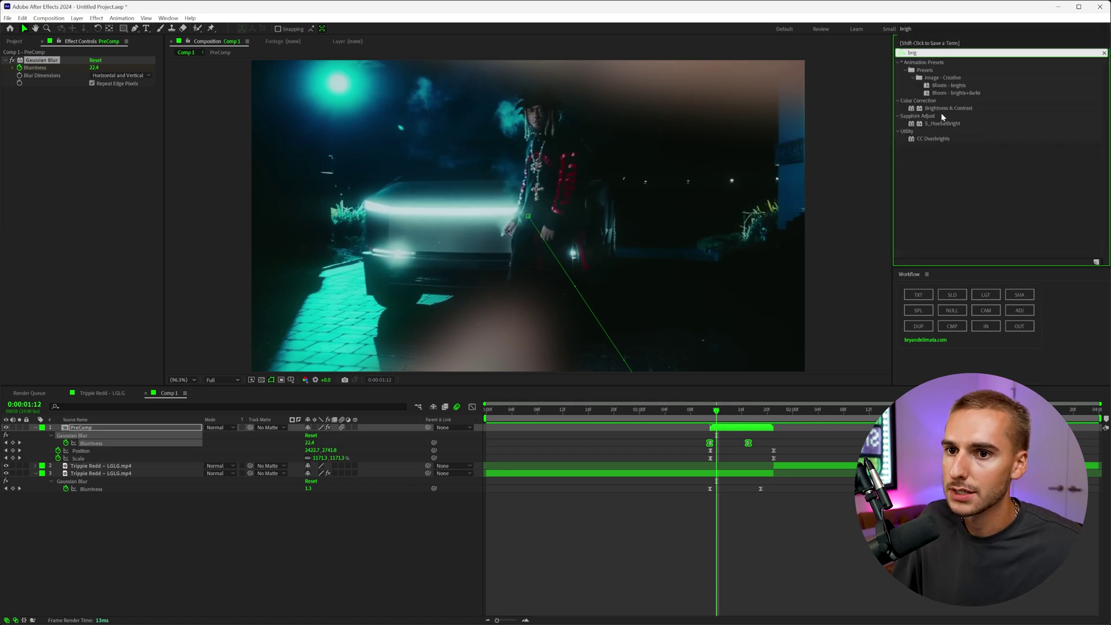
left_click_drag(942, 109, 20, 99)
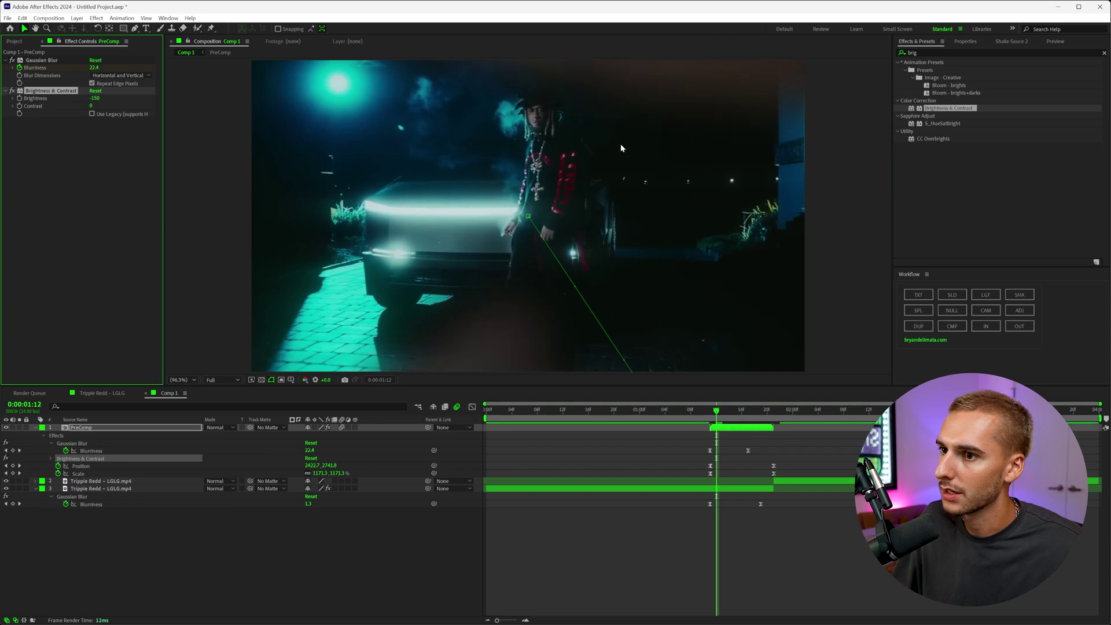
Step: Animate the PreComp layer's Brightness from the layer's start and set it to 0 at 0:00:01:16
left_click_drag(717, 413, 741, 417)
left_click(19, 98)
left_click_drag(94, 99, 137, 101)
type("0")
left_click(129, 177)
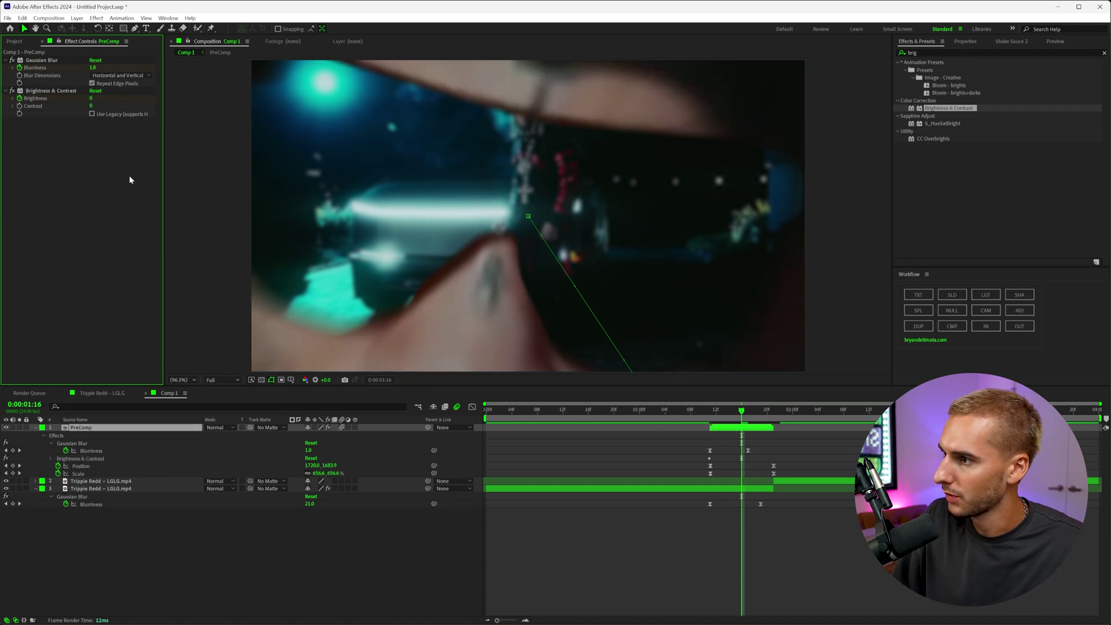
Step: Apply Easy Ease to the PreComp layer's Brightness keyframes and preview the transition
key("u")
key("u")
left_click_drag(751, 450, 704, 462)
key("F9")
left_click_drag(743, 418, 595, 416)
key("space")
key("space")
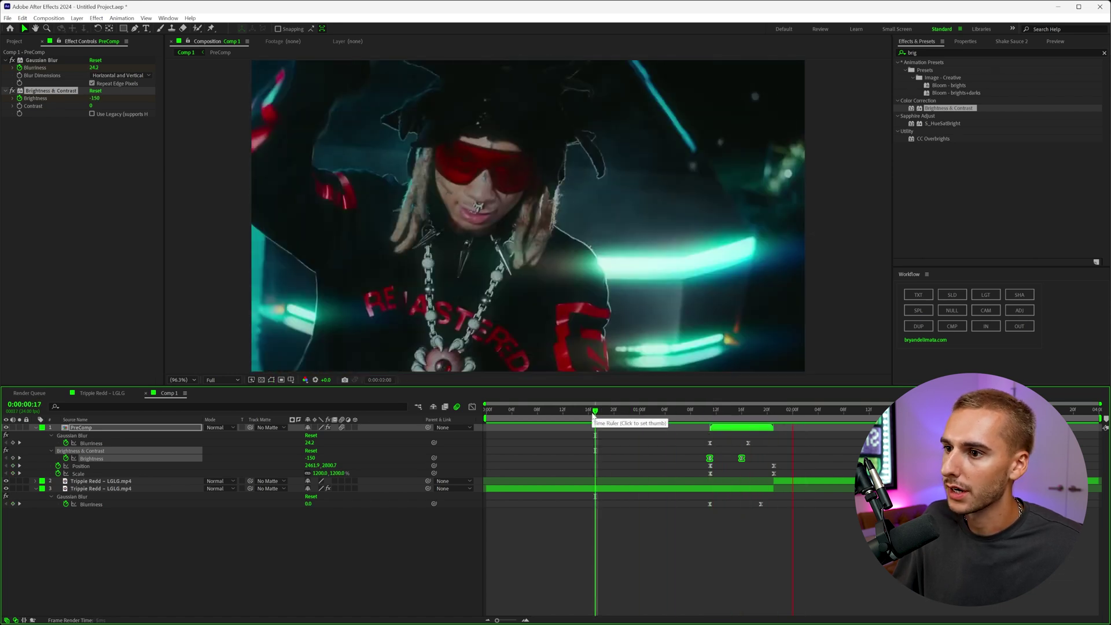
key("space")
key("space")
left_click_drag(607, 415, 729, 424)
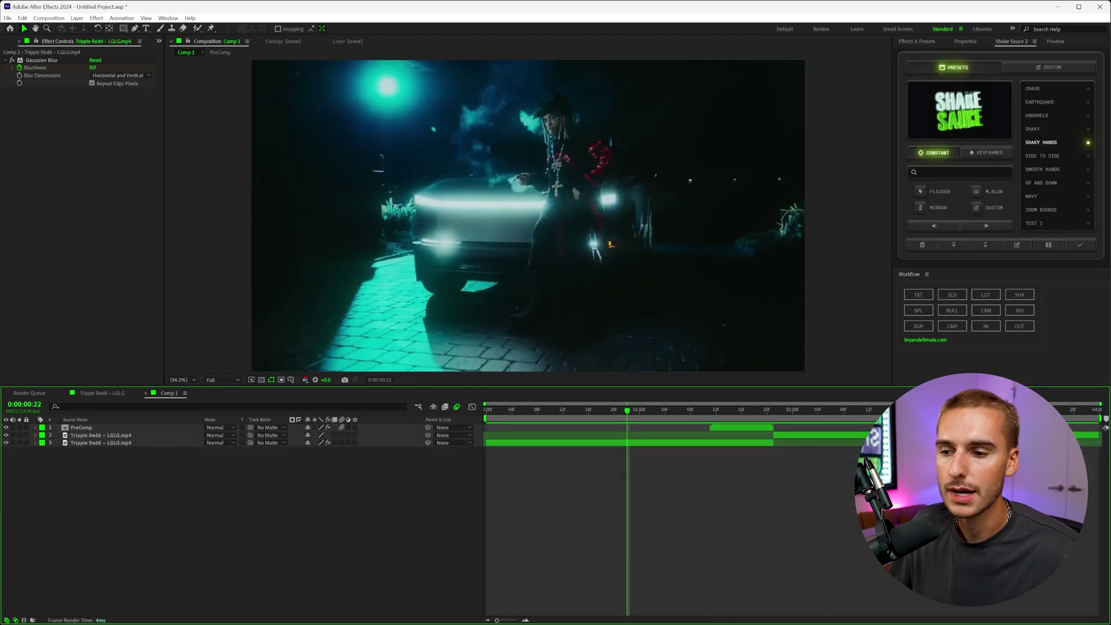
Step: Add an adjustment layer above PreComp, spanning the first Trippie Redd clip and the PreComp layer
left_click(77, 443)
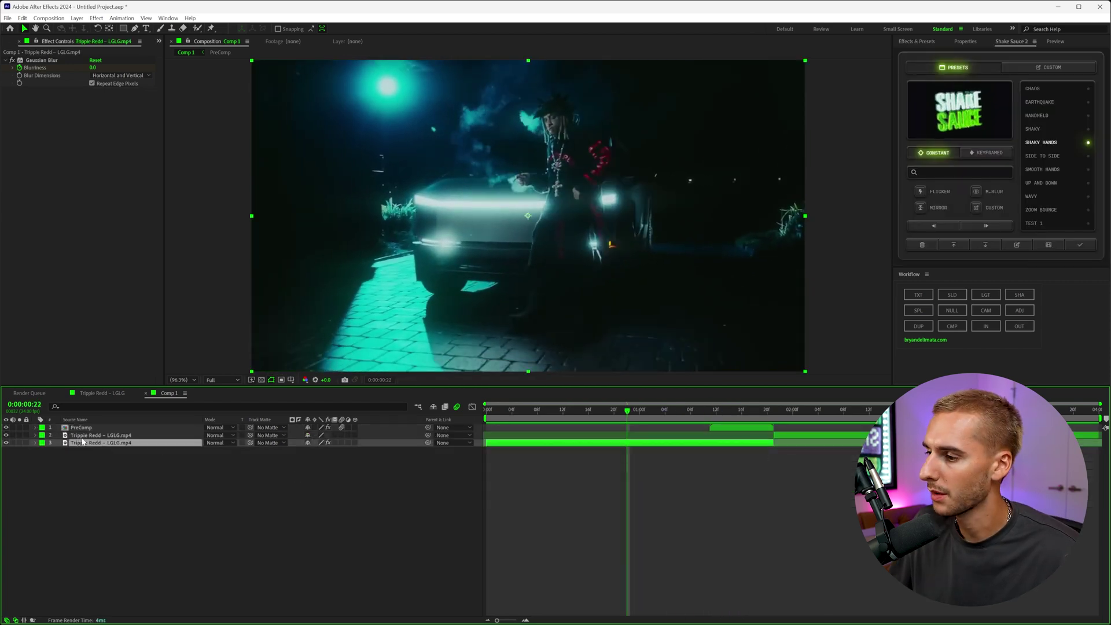
left_click(82, 428, "ctrl")
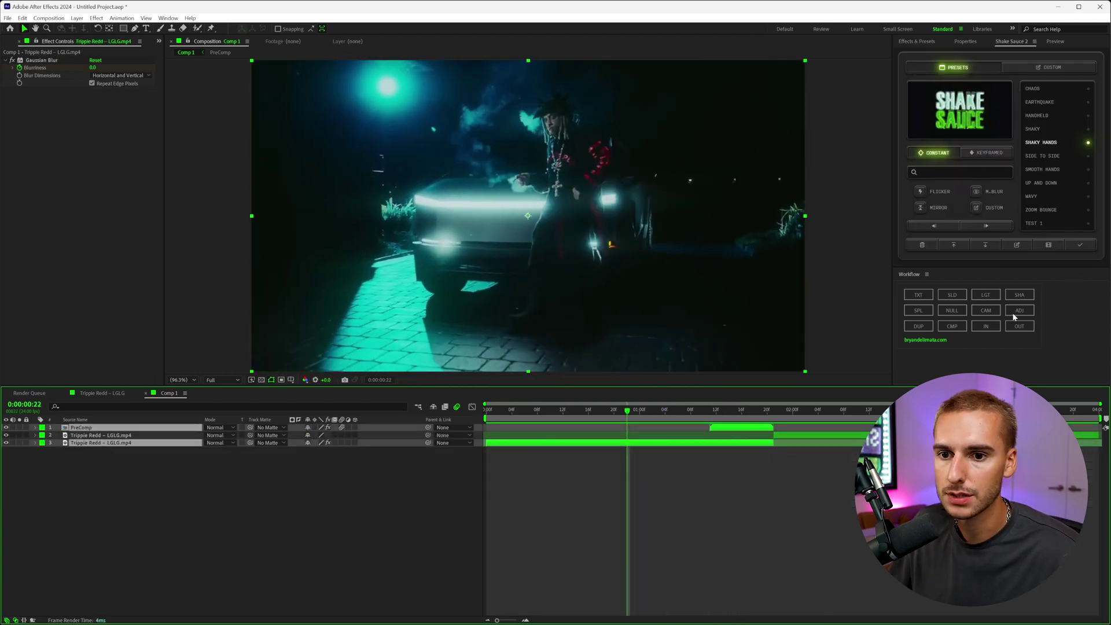
left_click(1018, 311)
left_click(565, 411)
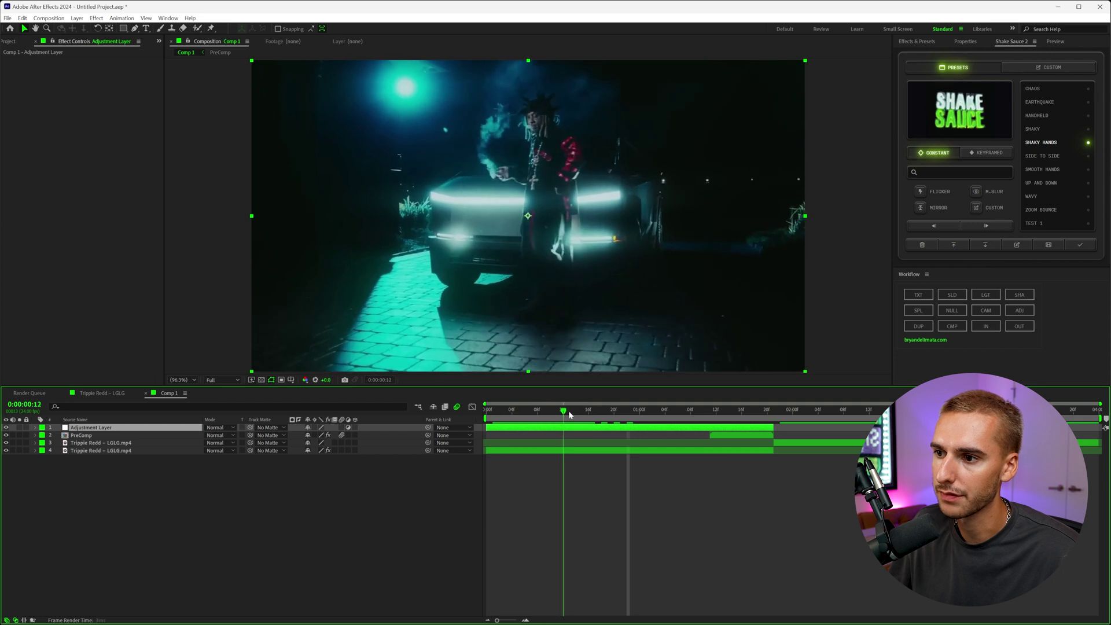
left_click_drag(570, 415, 707, 431)
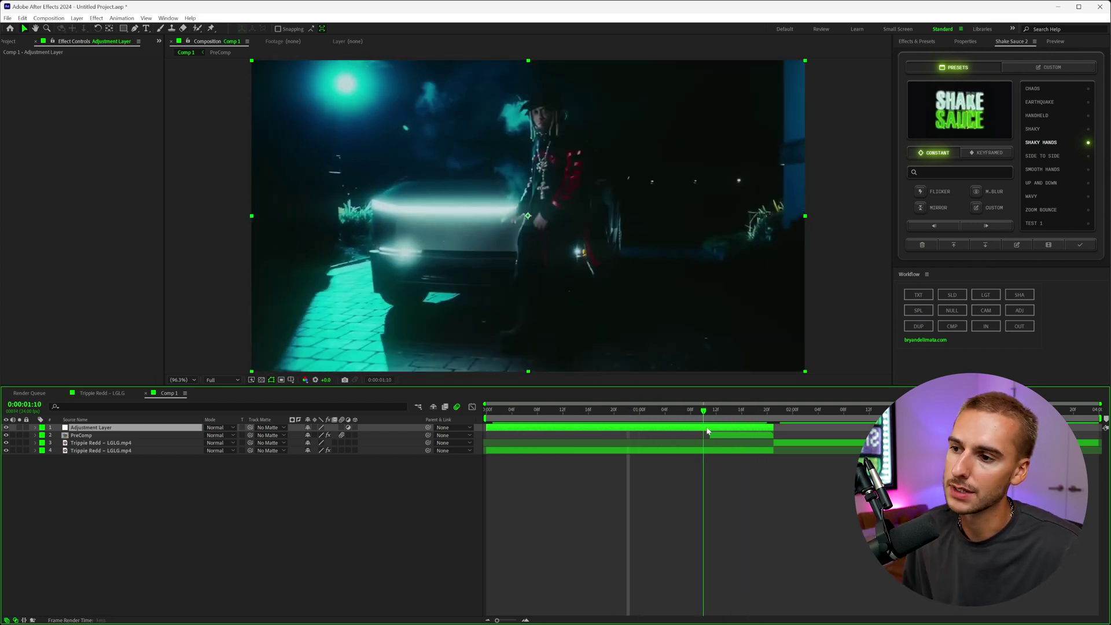
key("Page_Up")
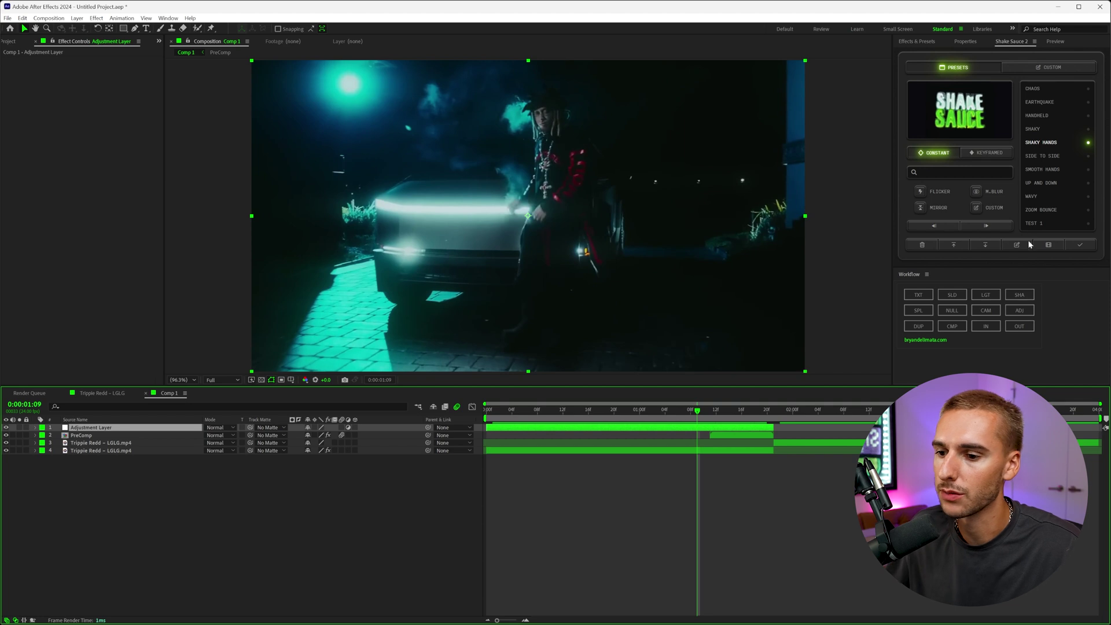
key("shift+Page_Up")
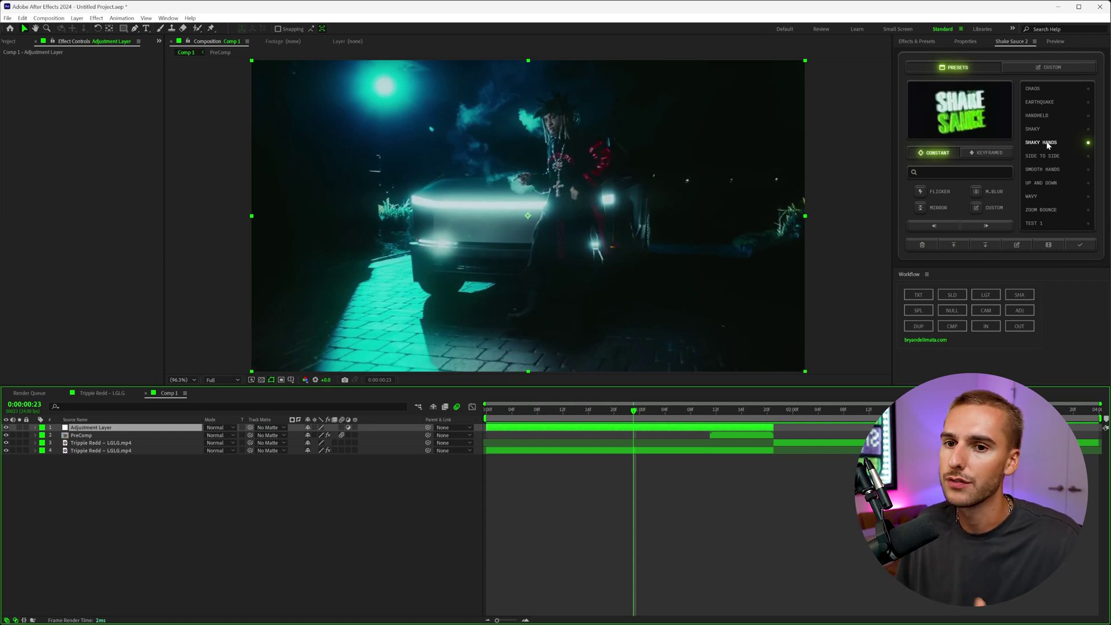
Step: Apply the constant Shaky Hands preset from Shake Sauce 2 to the adjustment layer and preview the shake
left_click(1080, 245)
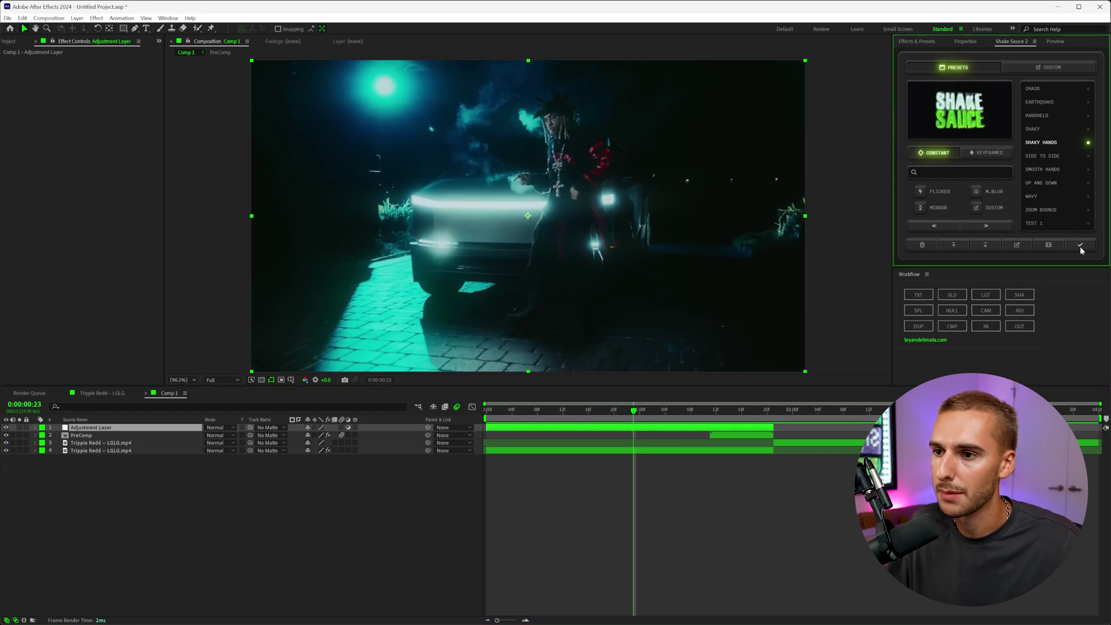
double_click(1040, 143)
left_click_drag(610, 411, 457, 411)
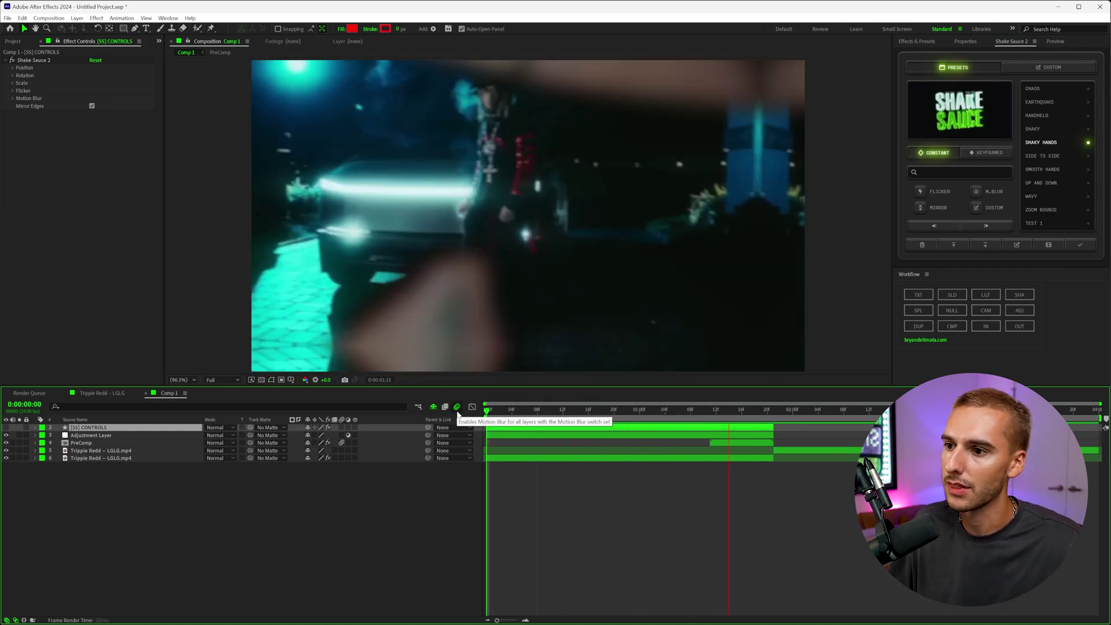
key("space")
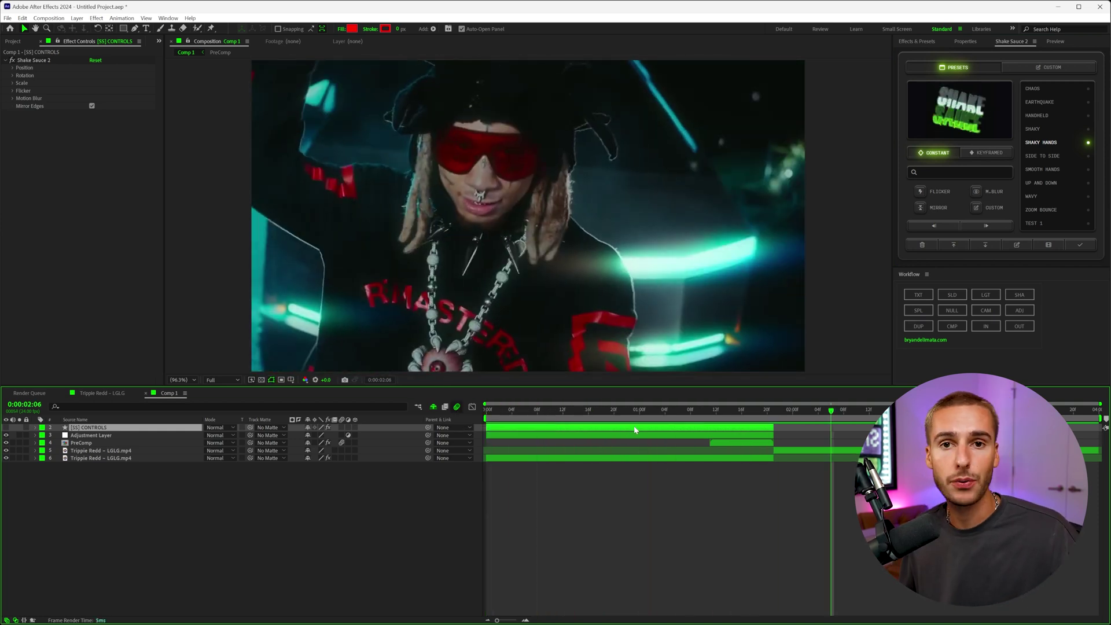
left_click_drag(631, 419, 608, 425)
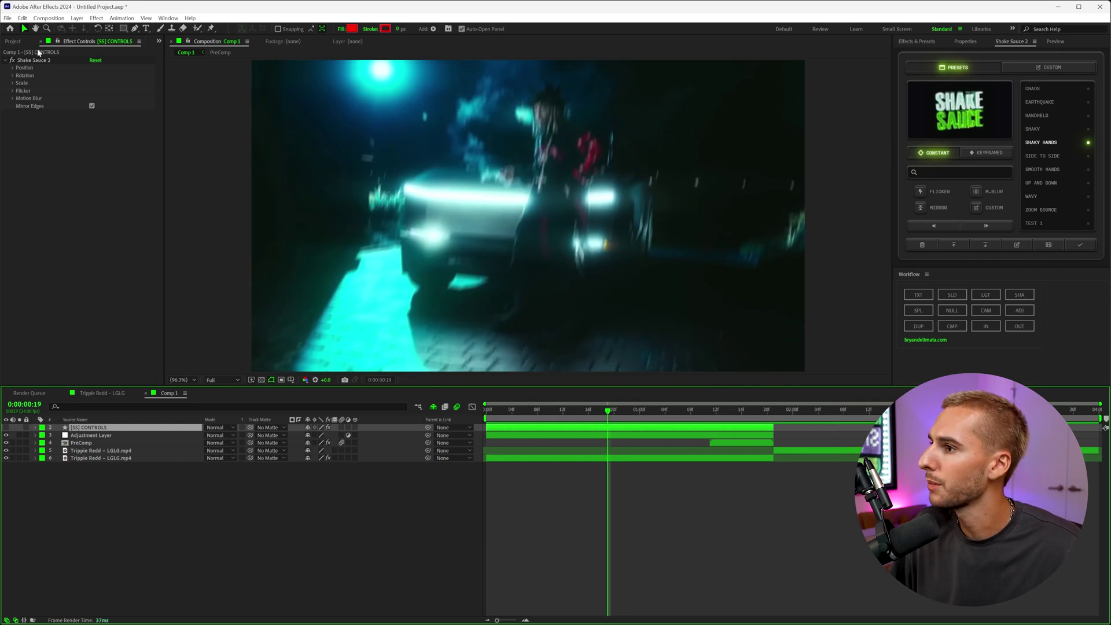
Step: Keyframe the shake controls' Position, Rotation, Scale and Flicker Amplitude at the layer's end, 0:00:01:21
left_click(13, 68)
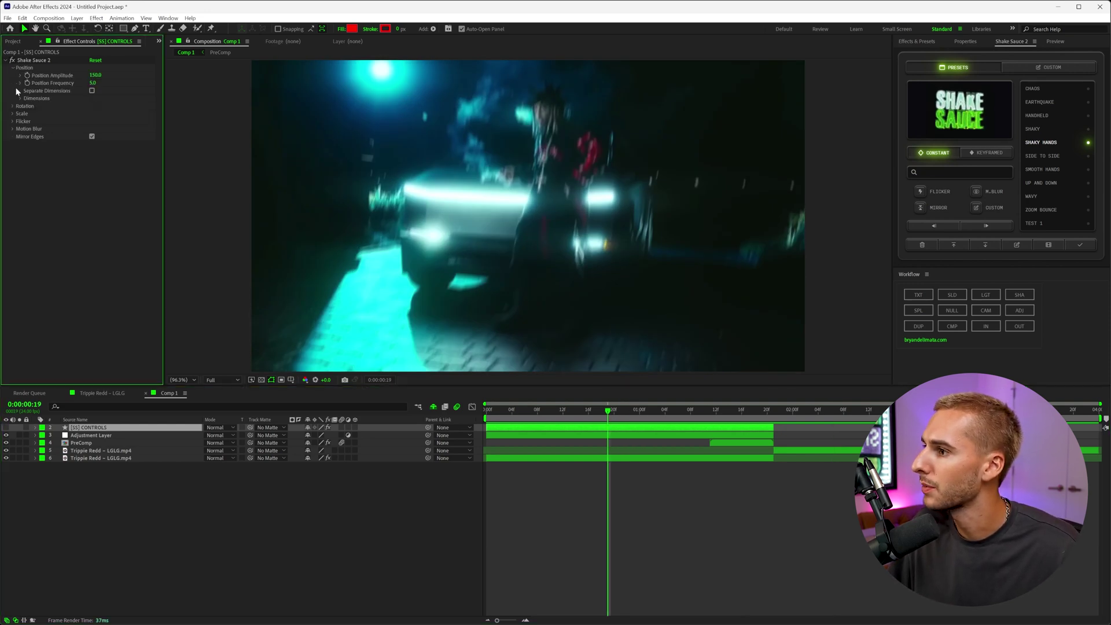
left_click(14, 106)
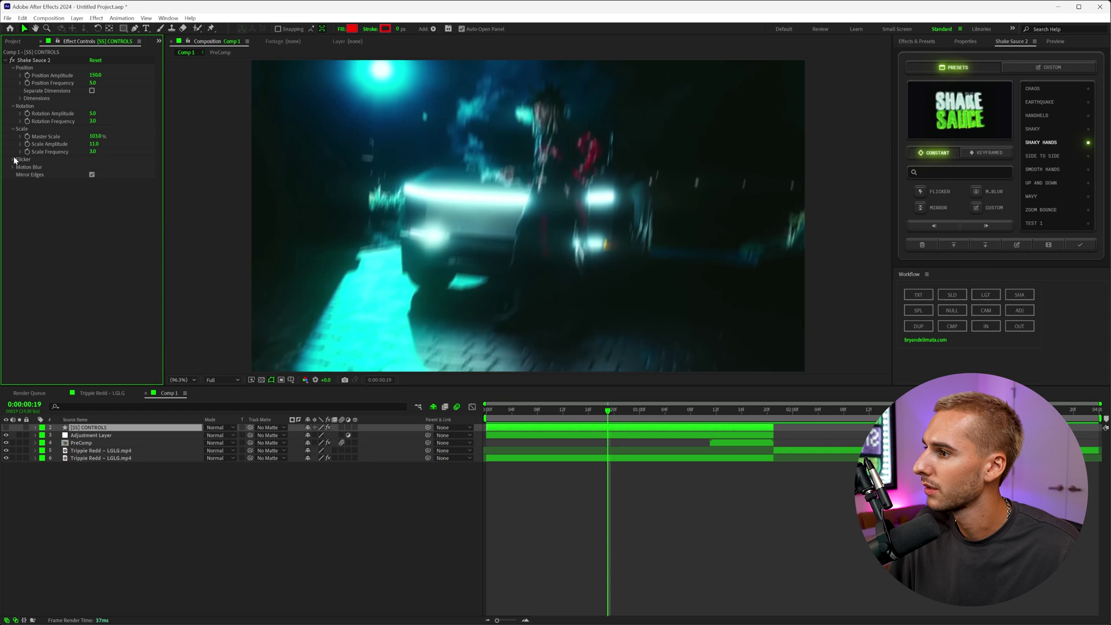
left_click(13, 159)
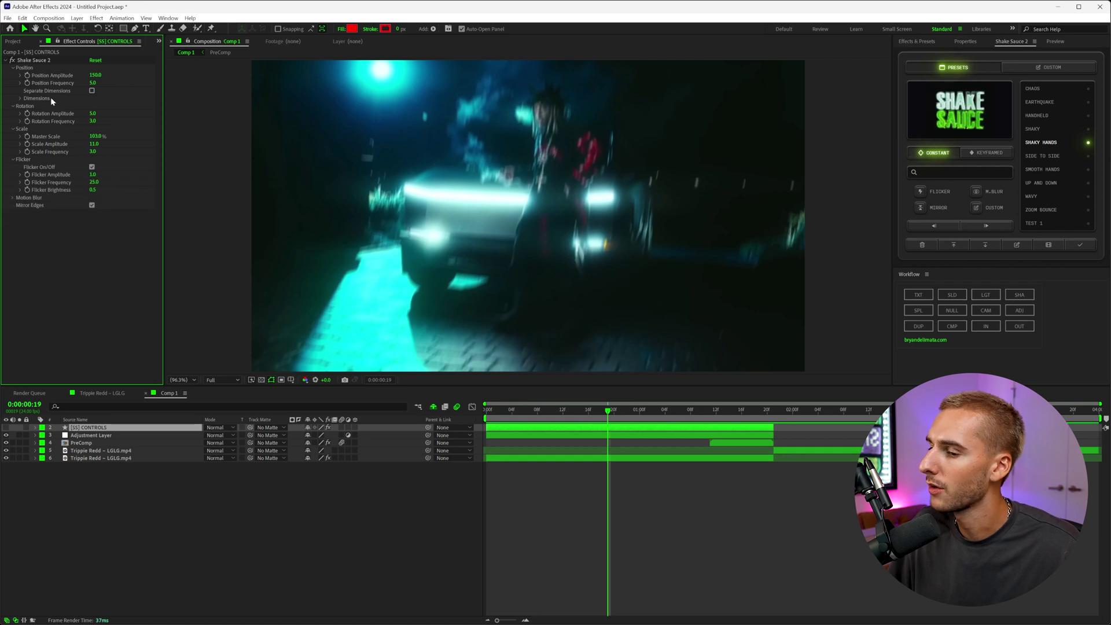
left_click_drag(709, 409, 767, 409)
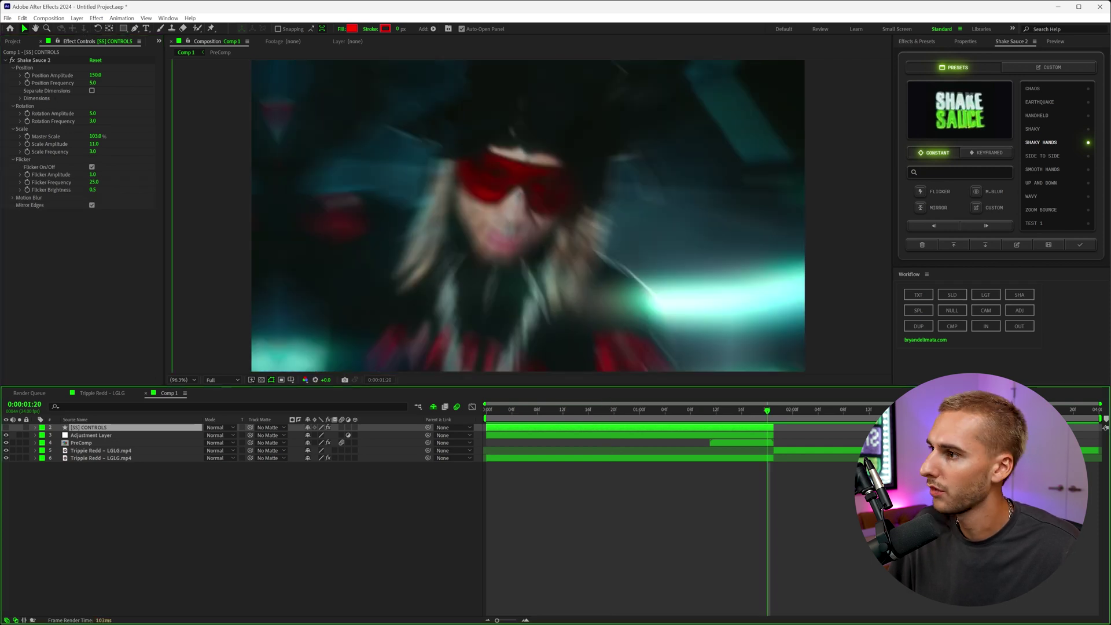
left_click(26, 78)
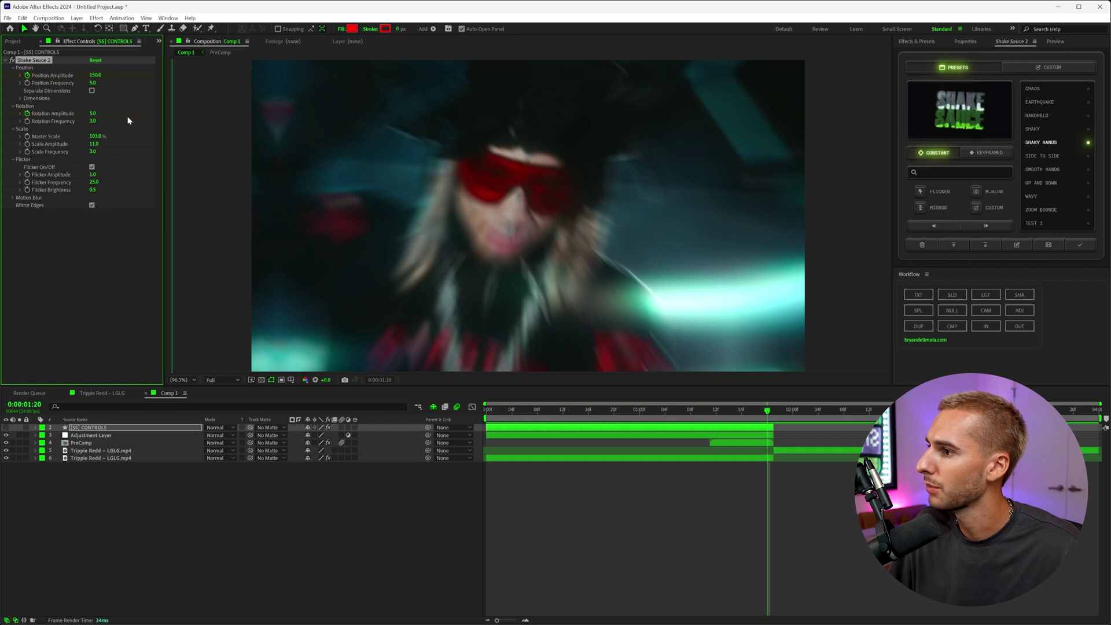
left_click(25, 143)
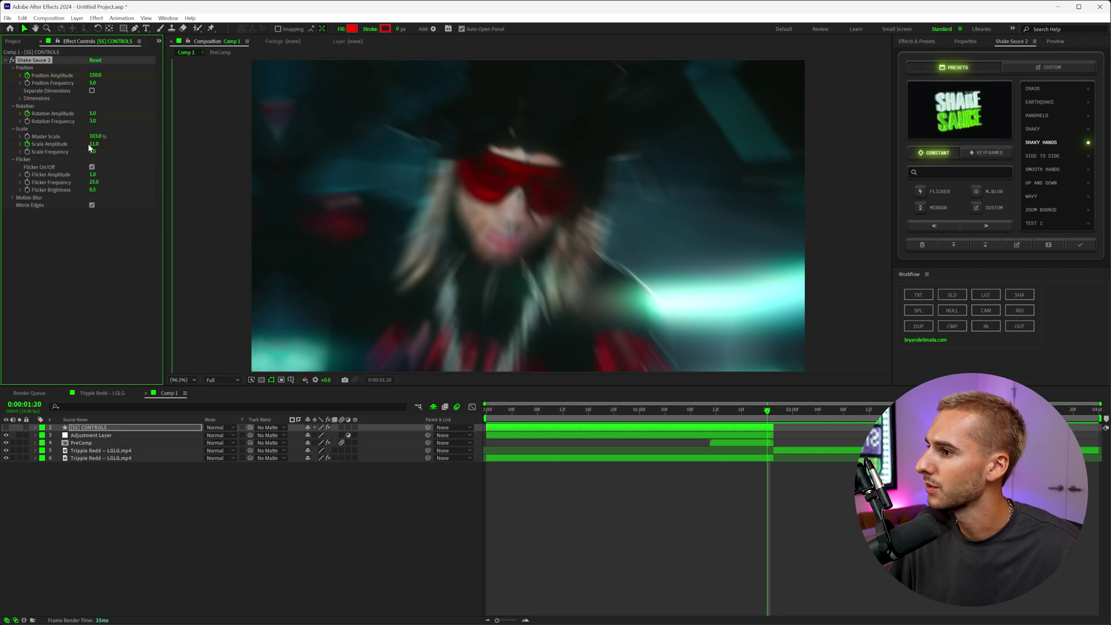
key("u")
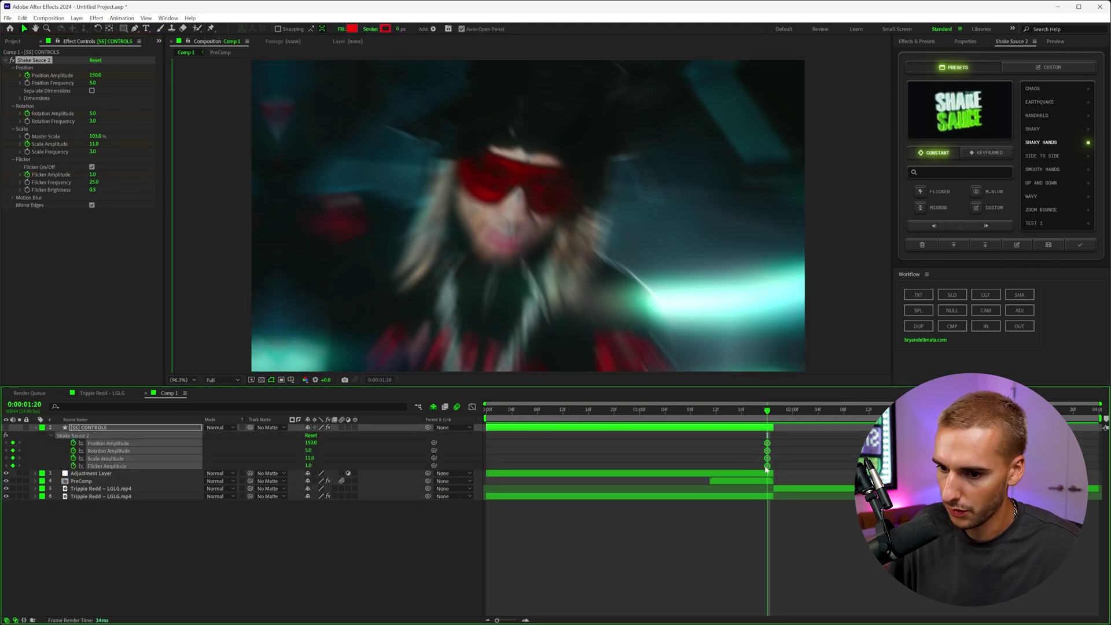
left_click_drag(767, 451, 692, 426)
Step: At 0:00:01:08, set Position, Rotation, Scale and Flicker Amplitude to 0 and turn the flicker off
left_click(95, 75)
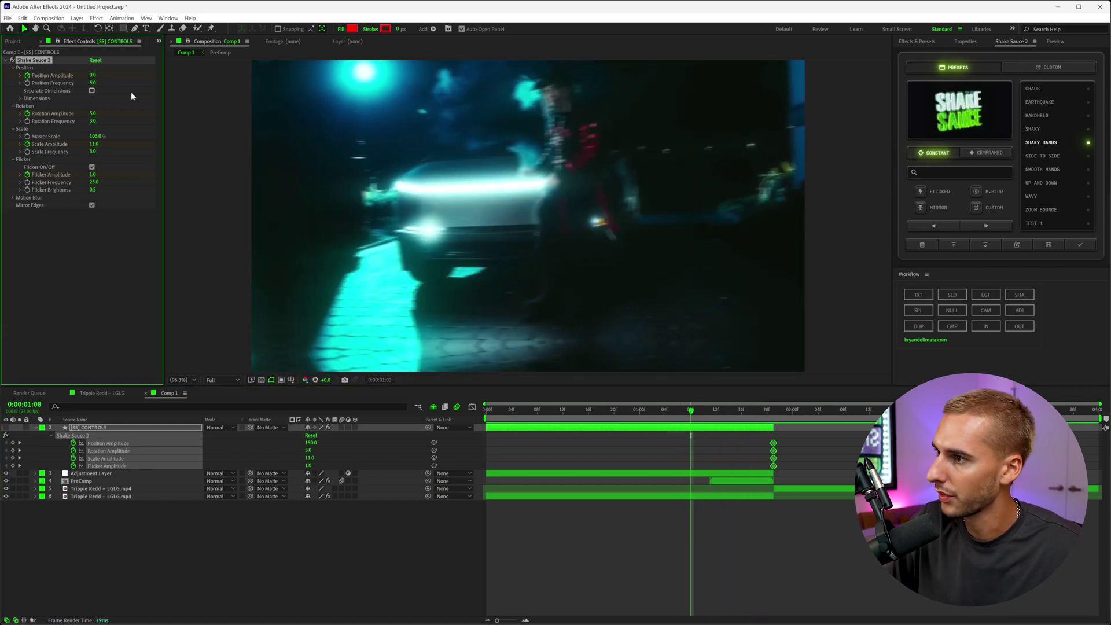
key("Return")
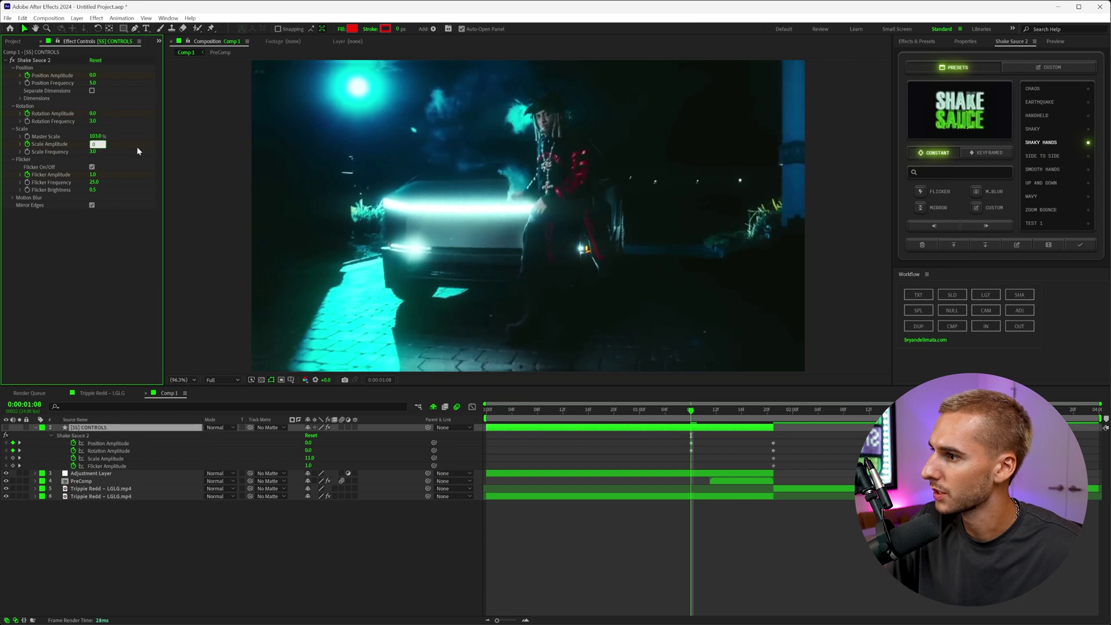
left_click(137, 149)
left_click(93, 174)
type("0")
left_click(136, 168)
left_click(92, 167)
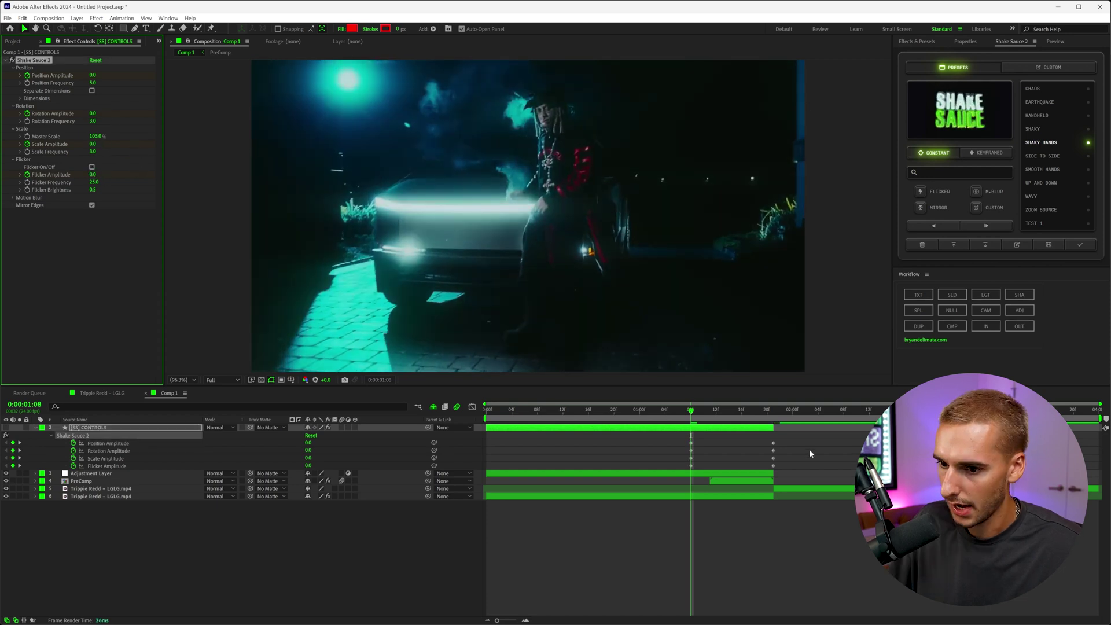
Step: Apply Easy Ease to all four pairs of amplitude keyframes, move the starting ones to 0:00:01:00, and preview
left_click_drag(807, 438, 665, 466)
key("F9")
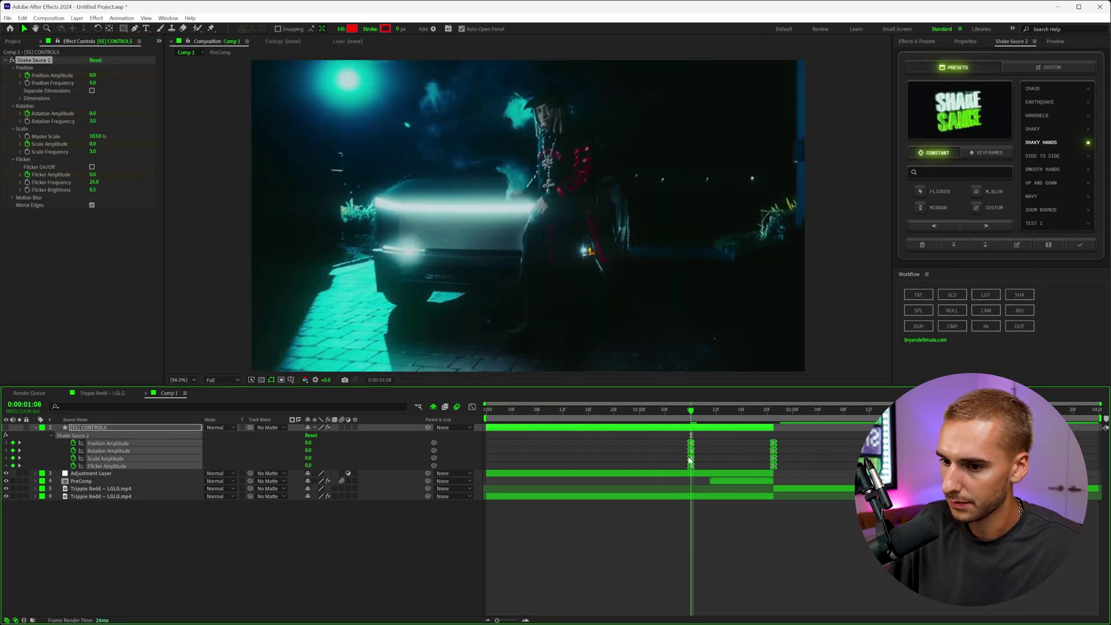
left_click_drag(690, 416, 640, 459)
key("space")
key("space")
key("space")
left_click(700, 443)
left_click(613, 414)
left_click_drag(613, 418, 684, 421)
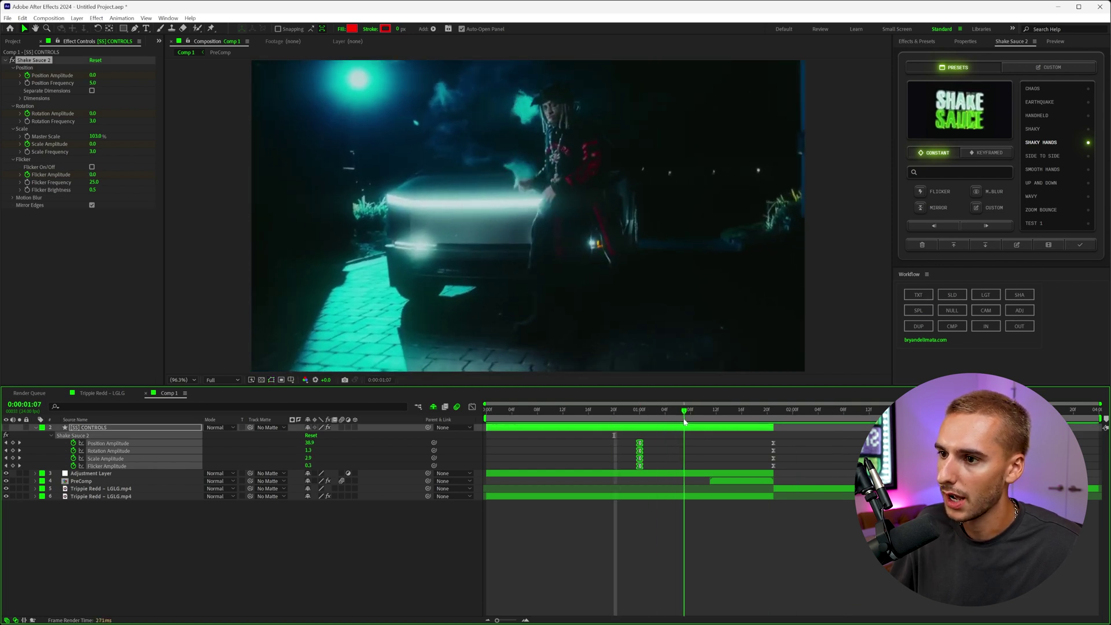
Step: Move the starting zero-amplitude keyframes to 0:00:01:09 and preview the shake build-up into the cut
left_click_drag(640, 458, 671, 457)
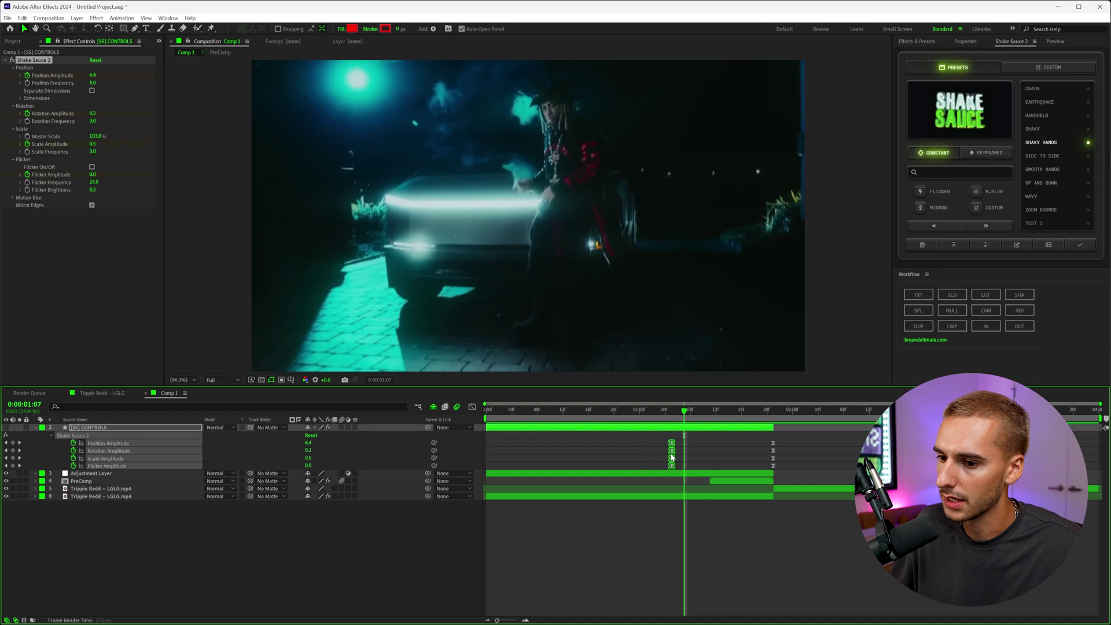
left_click(525, 415)
key("space")
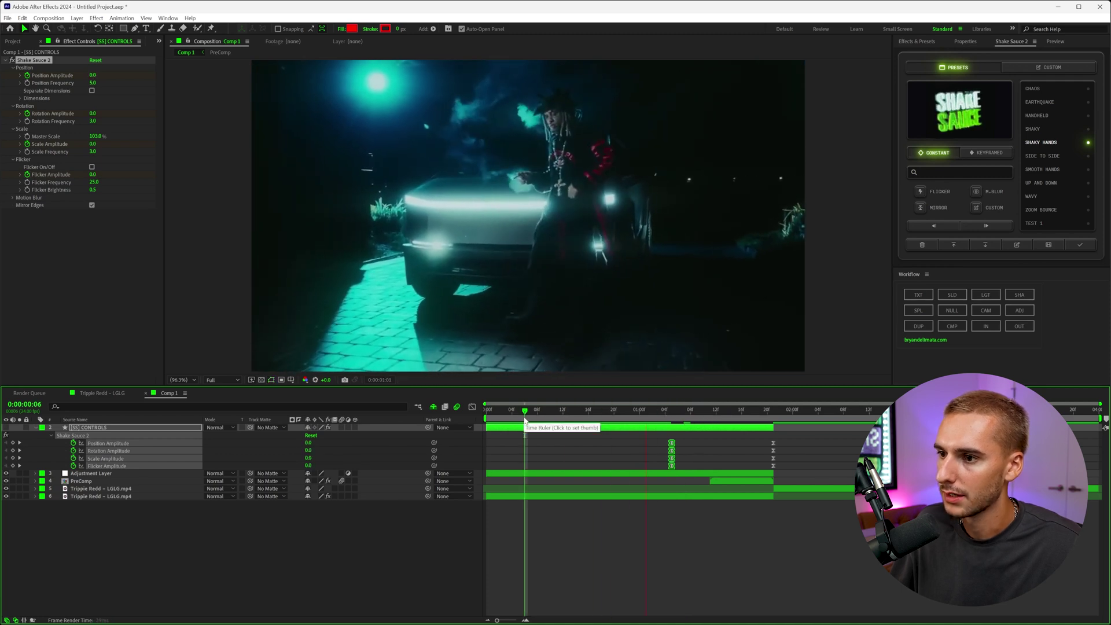
left_click_drag(525, 420, 697, 450)
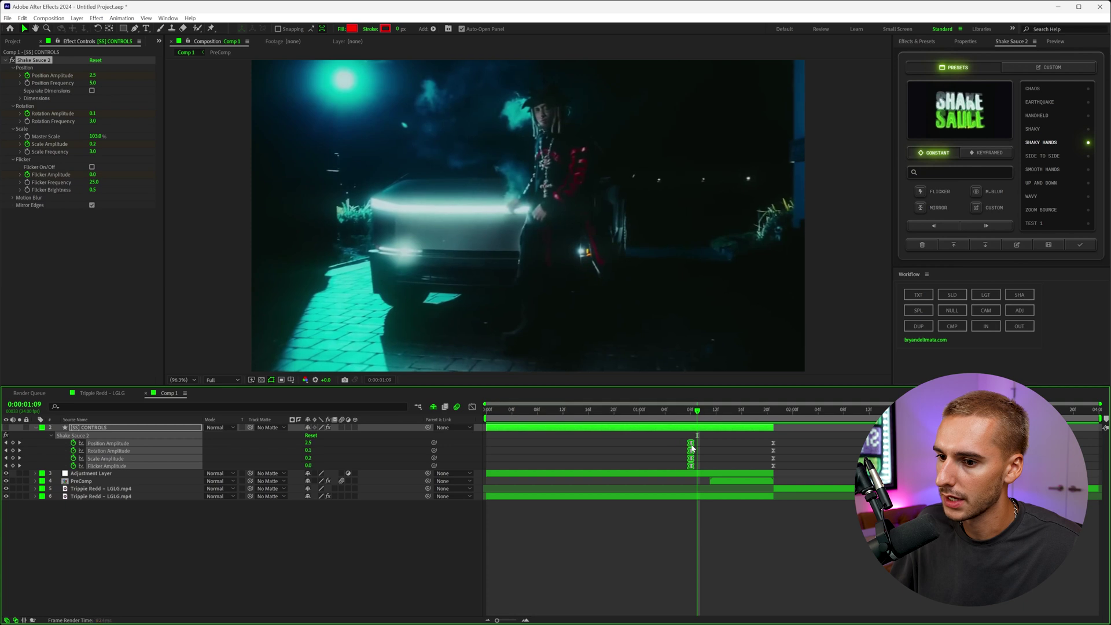
left_click(512, 417)
key("space")
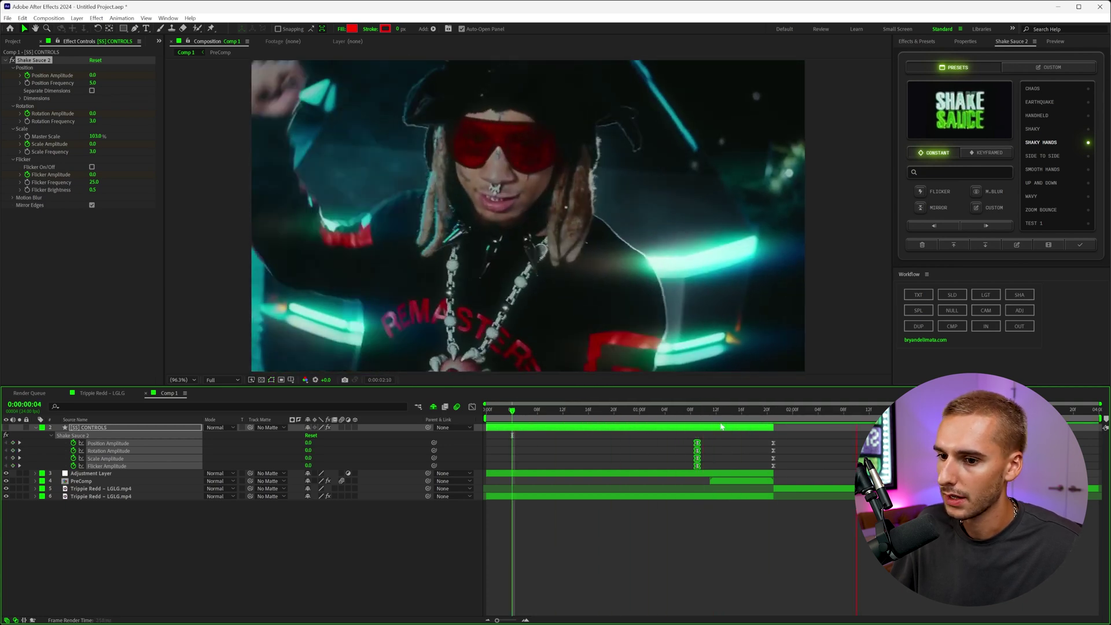
Step: Apply the keyframed Quick shake preset at the cut, 0:00:01:21, and preview it
left_click(775, 412)
left_click(717, 530)
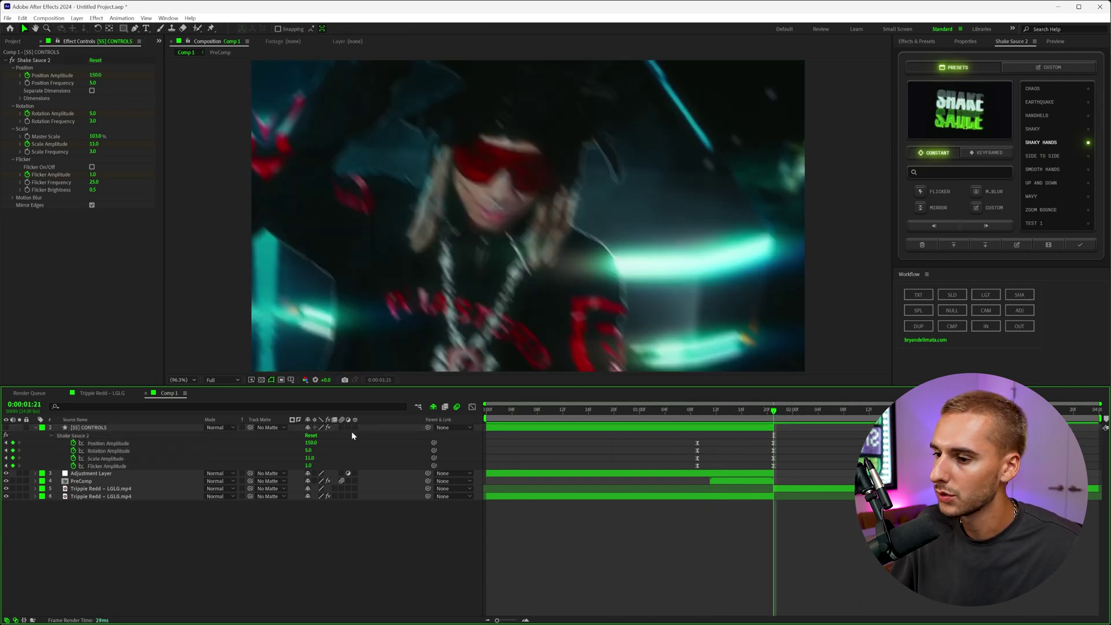
left_click(36, 427)
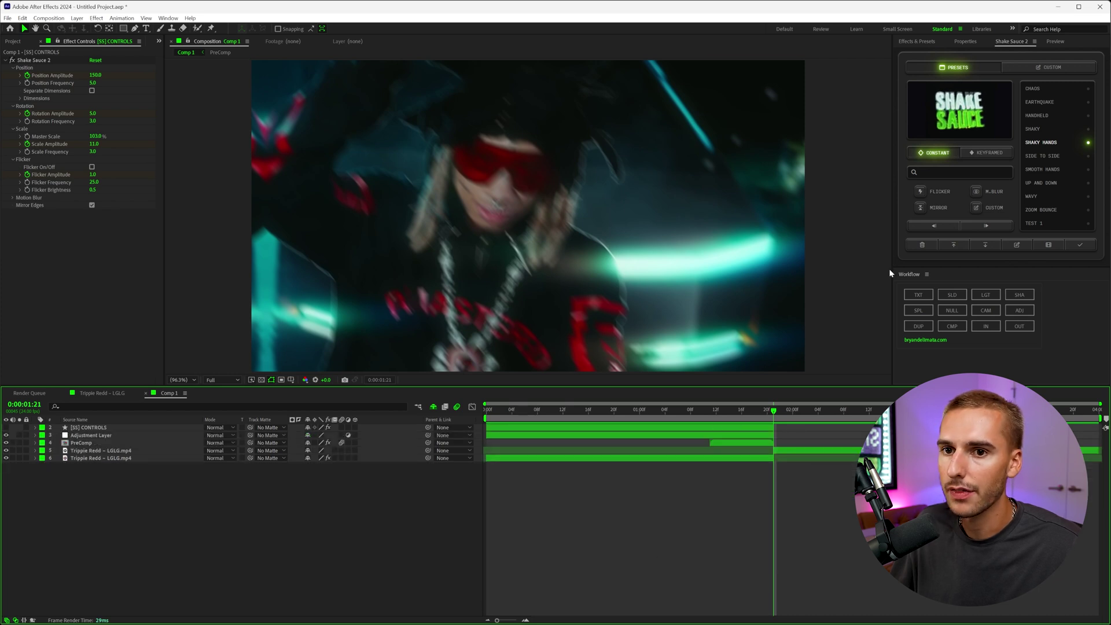
left_click(991, 153)
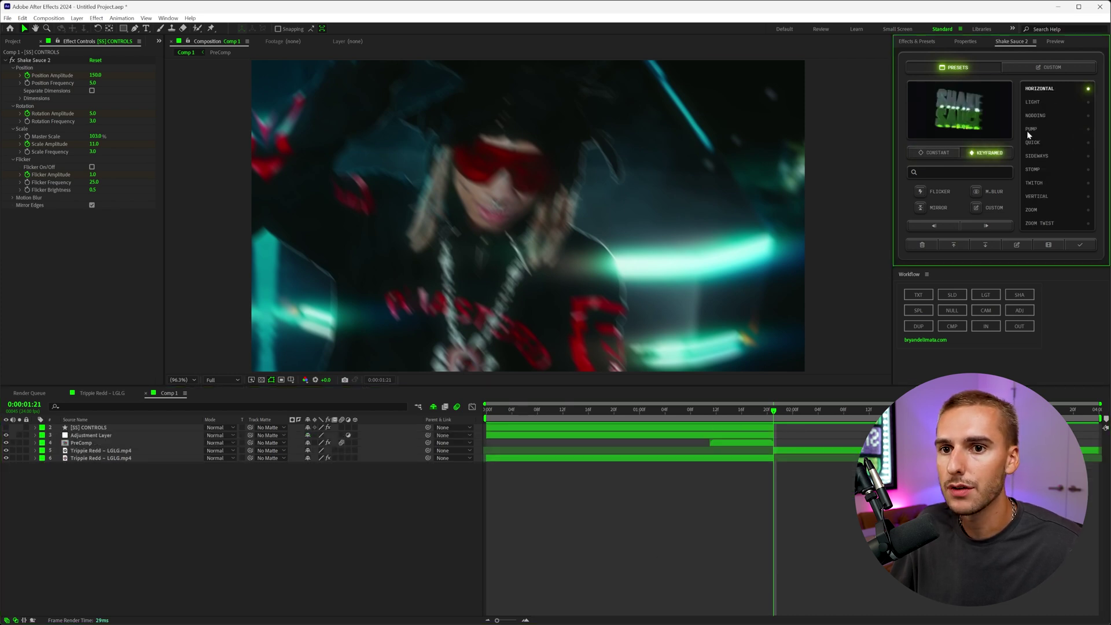
left_click(1033, 143)
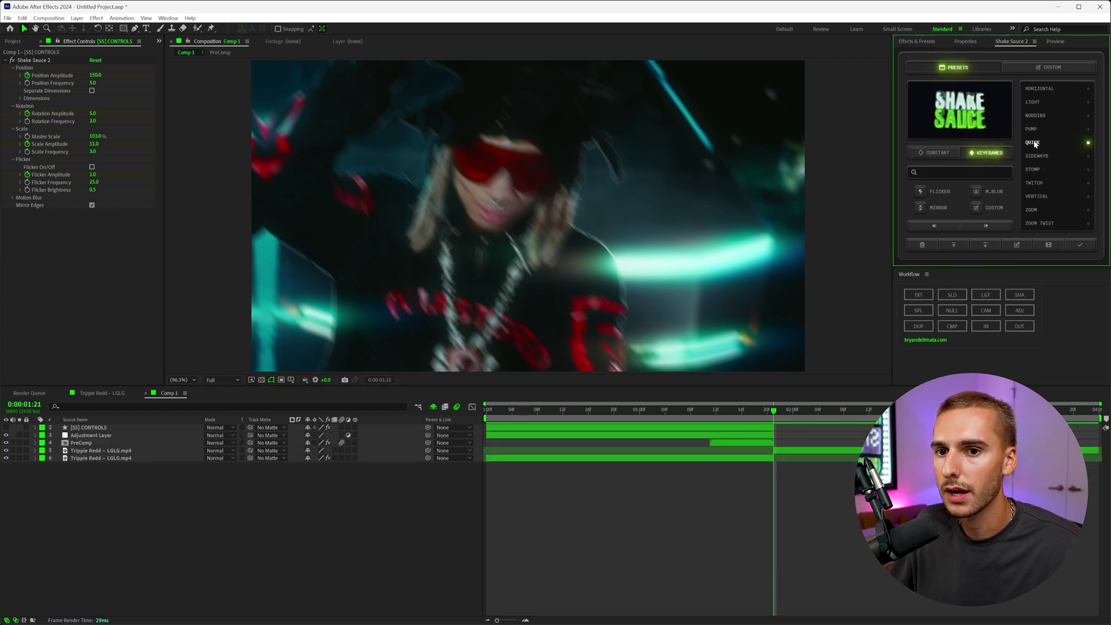
left_click(1080, 246)
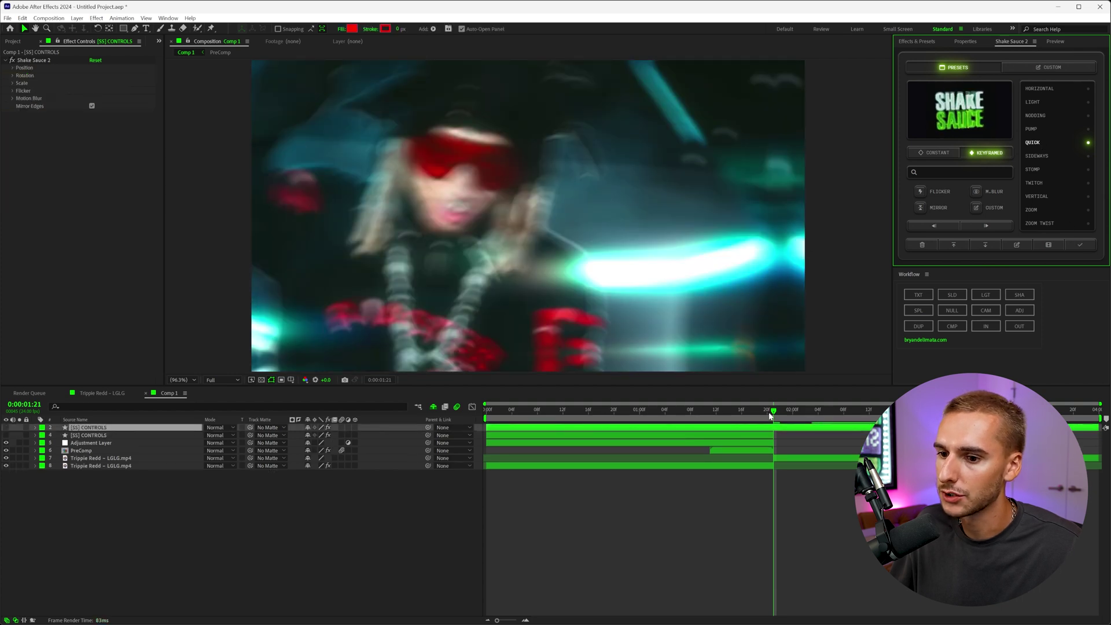
mouse_move(769, 415)
left_mouse_down()
mouse_move(622, 412)
mouse_move(750, 419)
left_mouse_up()
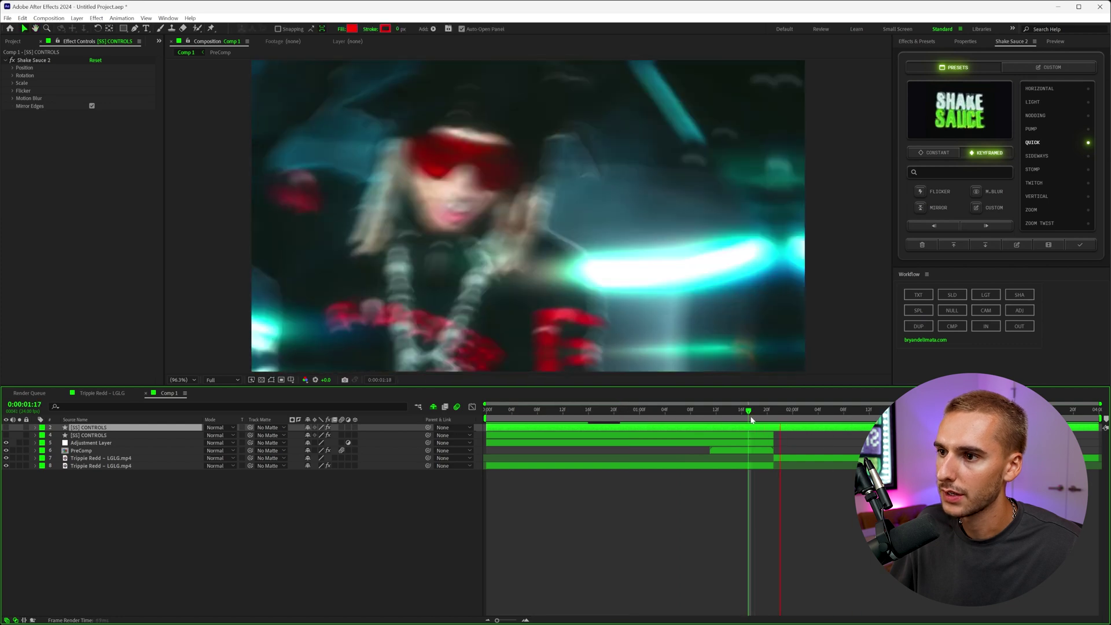
left_click(775, 415)
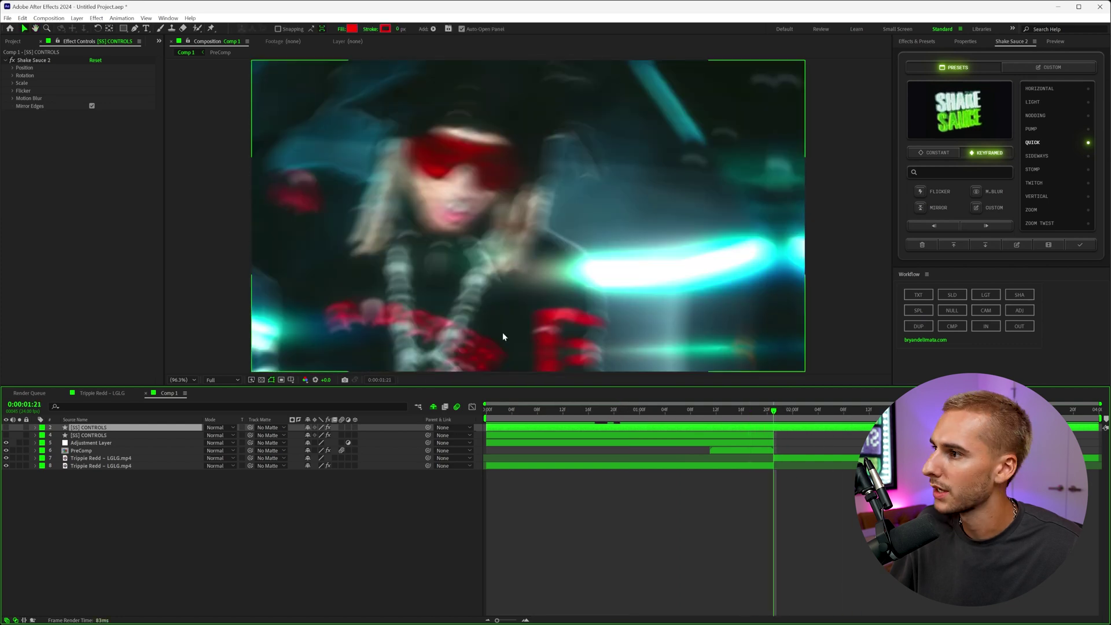
Step: Set the Quick shake's Flicker Brightness to 4 at the cut, 0:00:01:21, and preview the transition
left_click(12, 91)
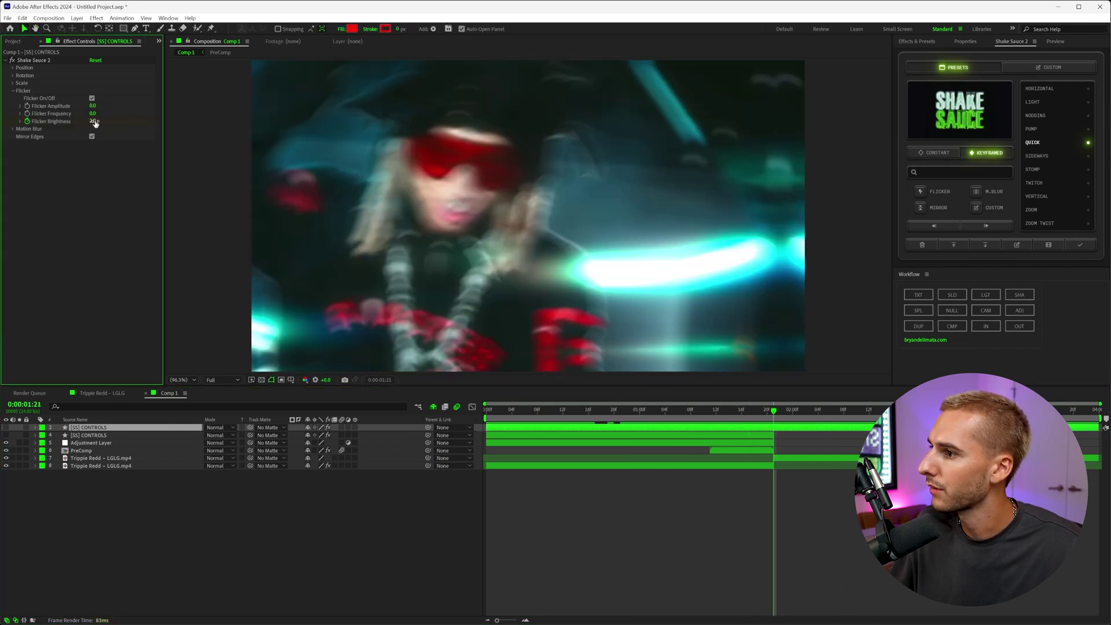
left_click(96, 121)
type("4")
key("Return")
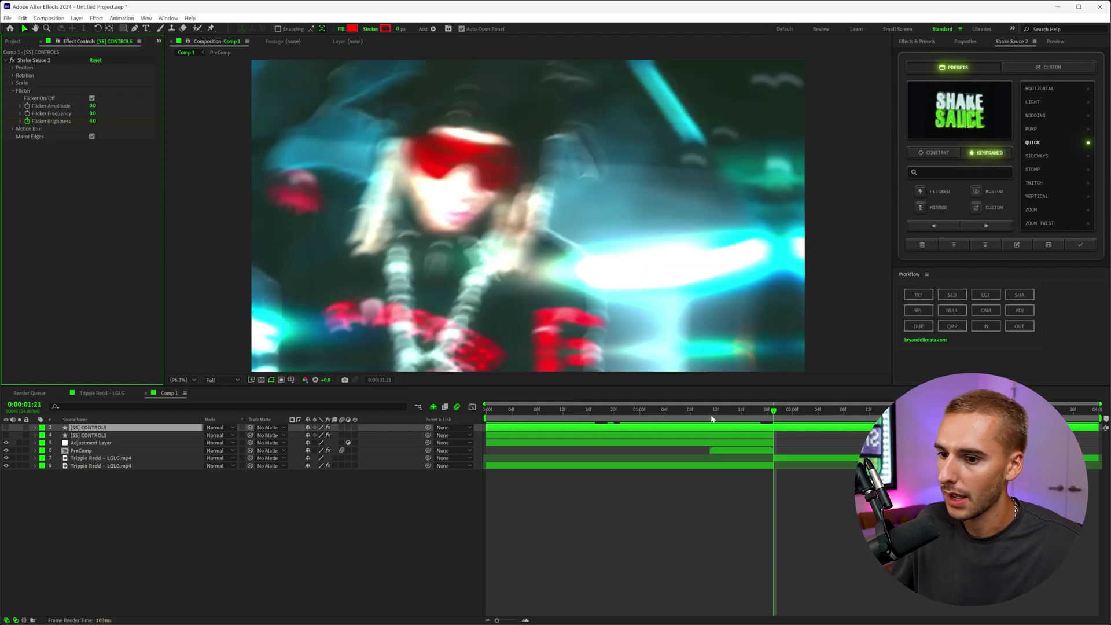
left_click(545, 409)
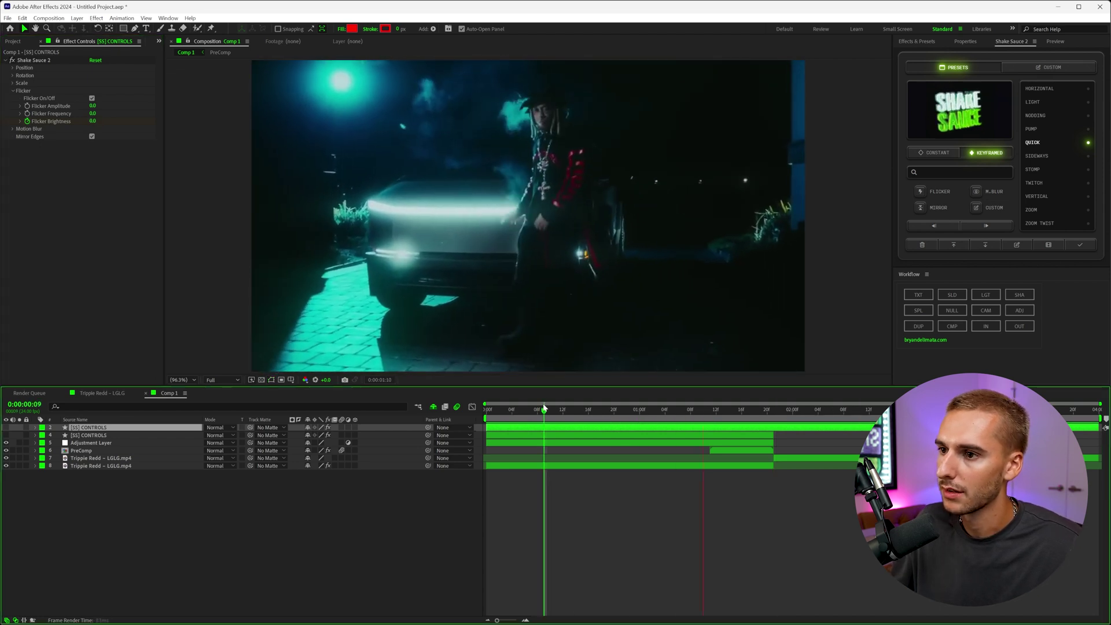
key("space")
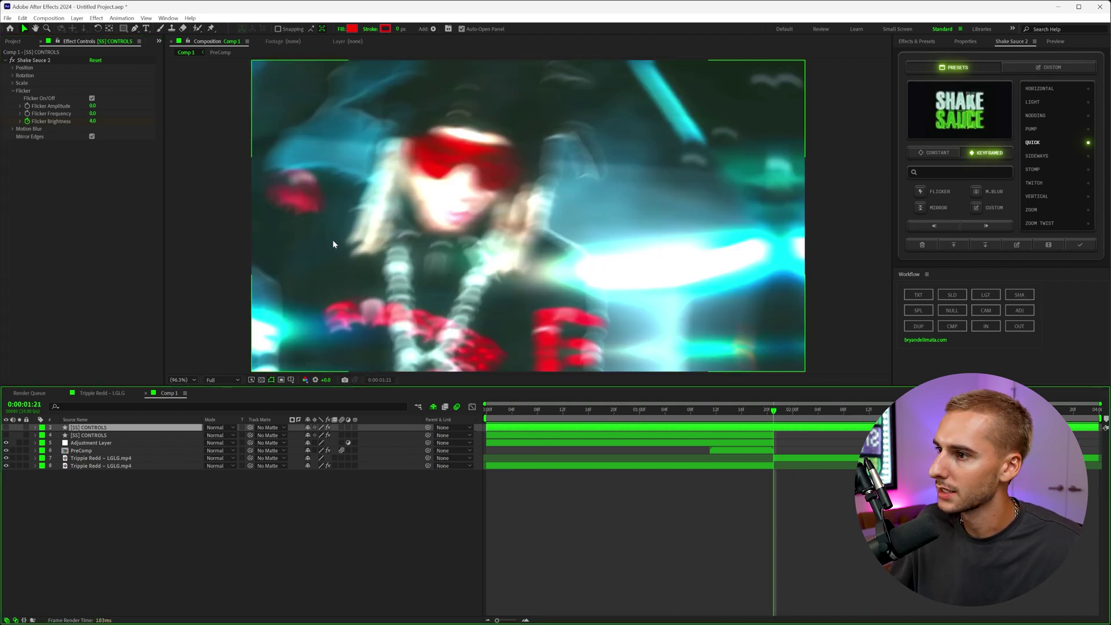
left_click_drag(616, 411, 627, 415)
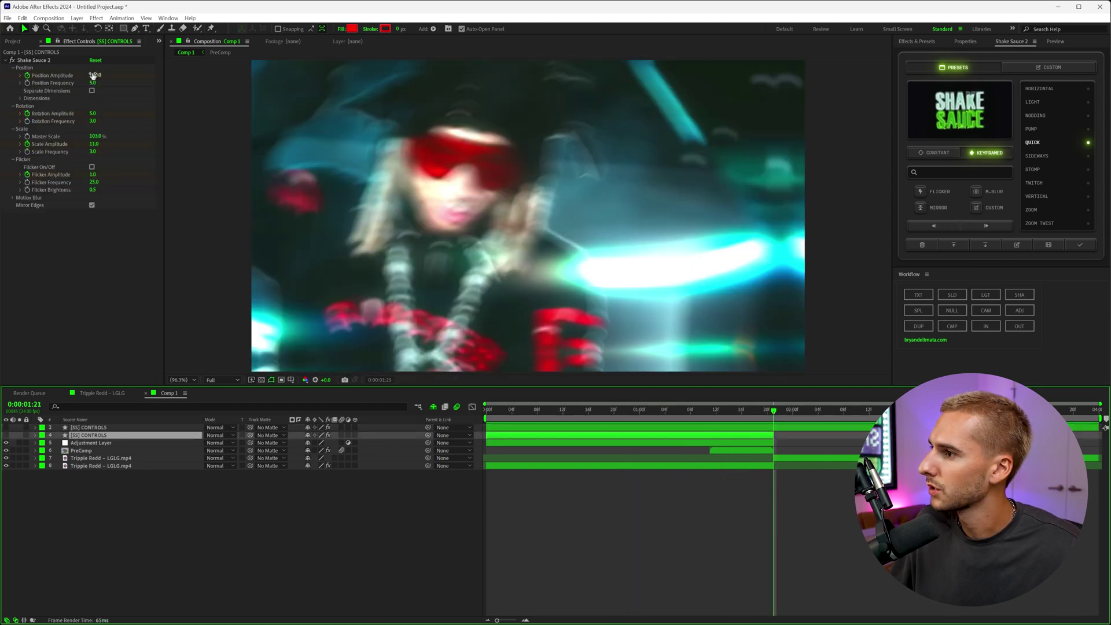
Step: Set the build-up shake's Position Amplitude to 110 at 0:00:01:21 and preview the lead-in to the cut
left_click(92, 75)
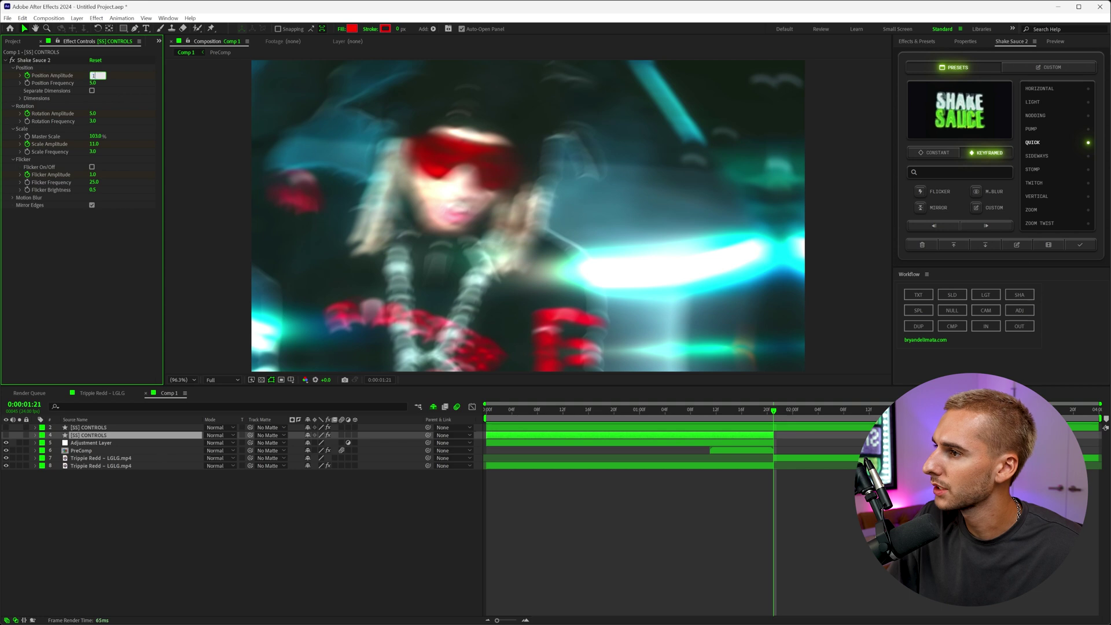
type("110")
key("Return")
left_click(634, 417)
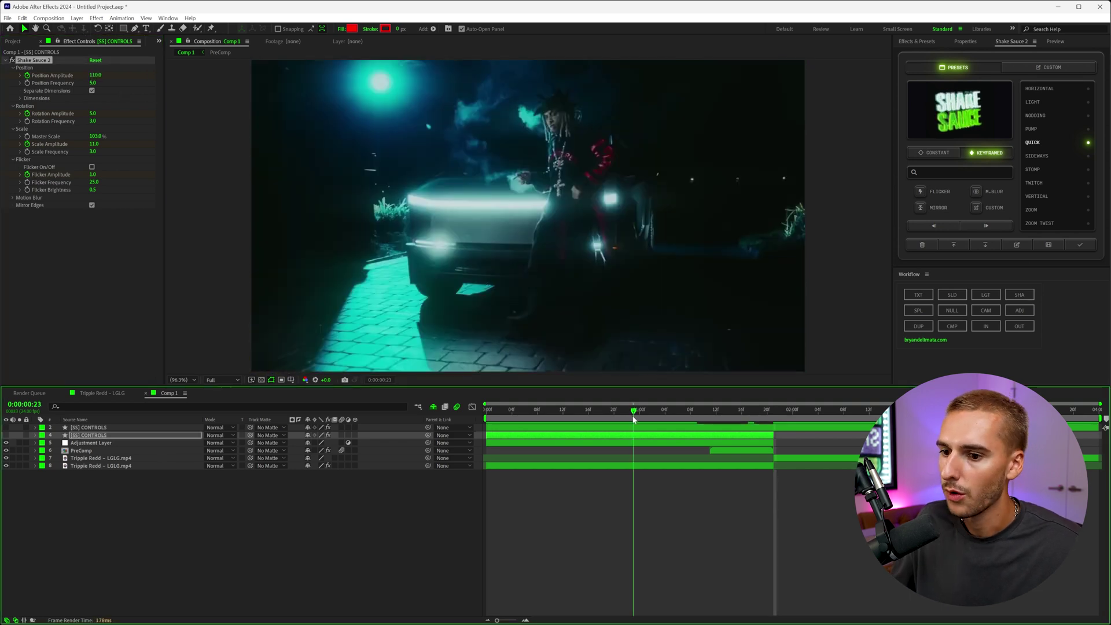
left_click_drag(633, 416, 598, 420)
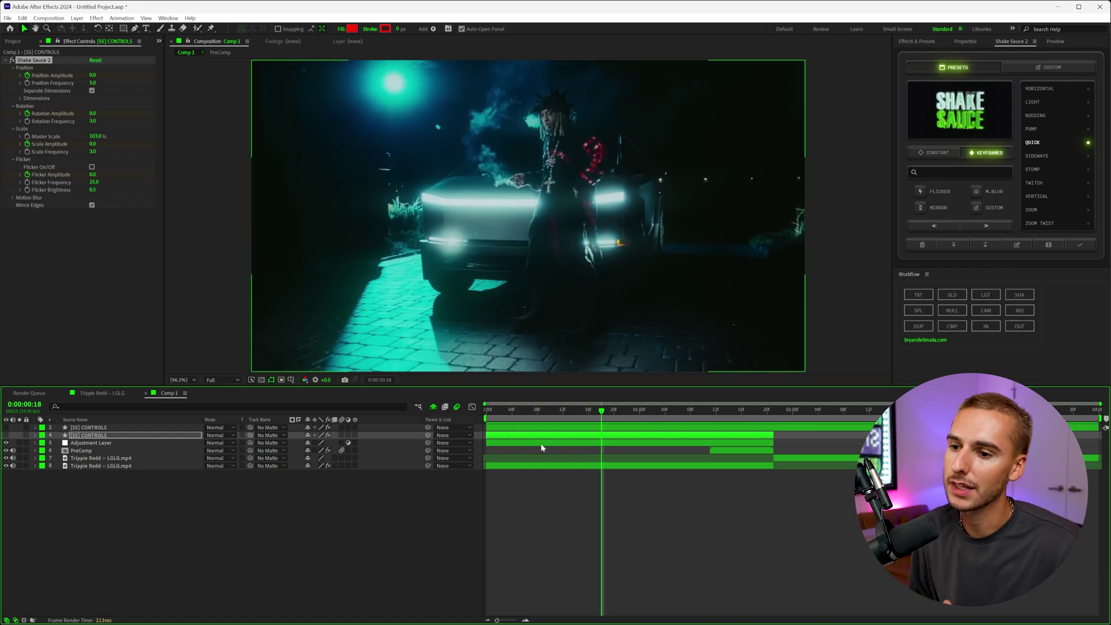
Step: Select the bottom video clip layer, the one that ends at the cut
left_click(765, 466)
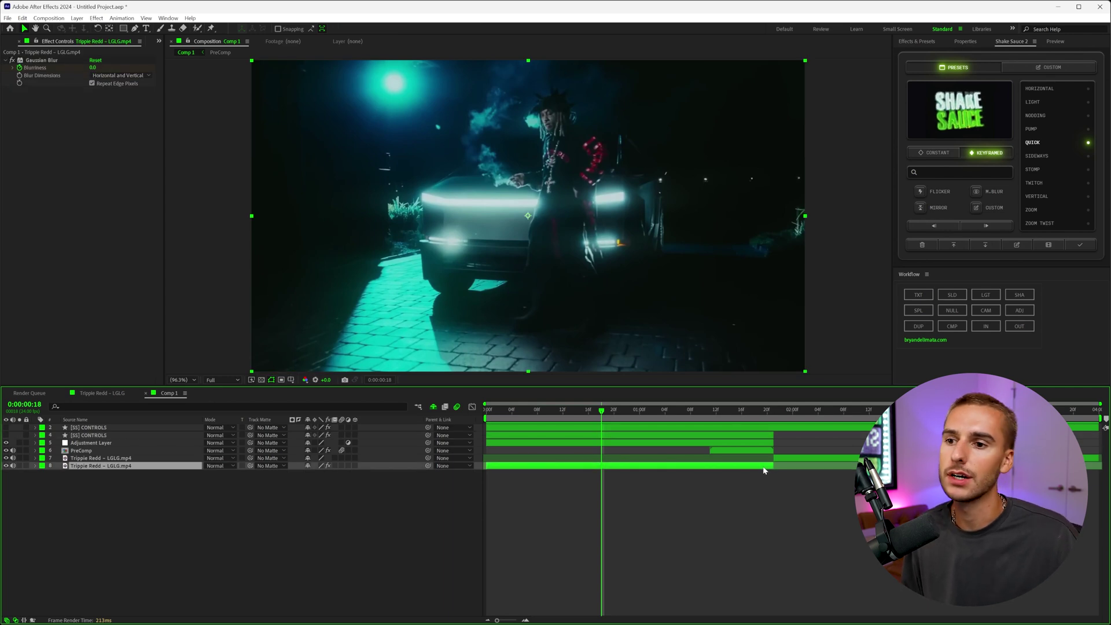